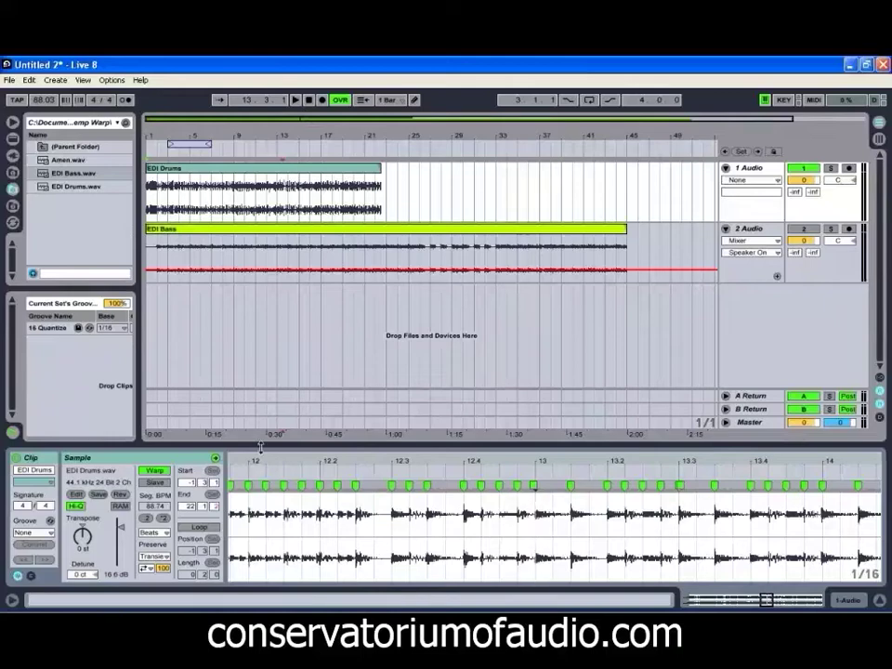
- Warp the EDI Drums clip at 88.03 BPM from the warp marker at its start, beat -1.3
double_click(294, 461)
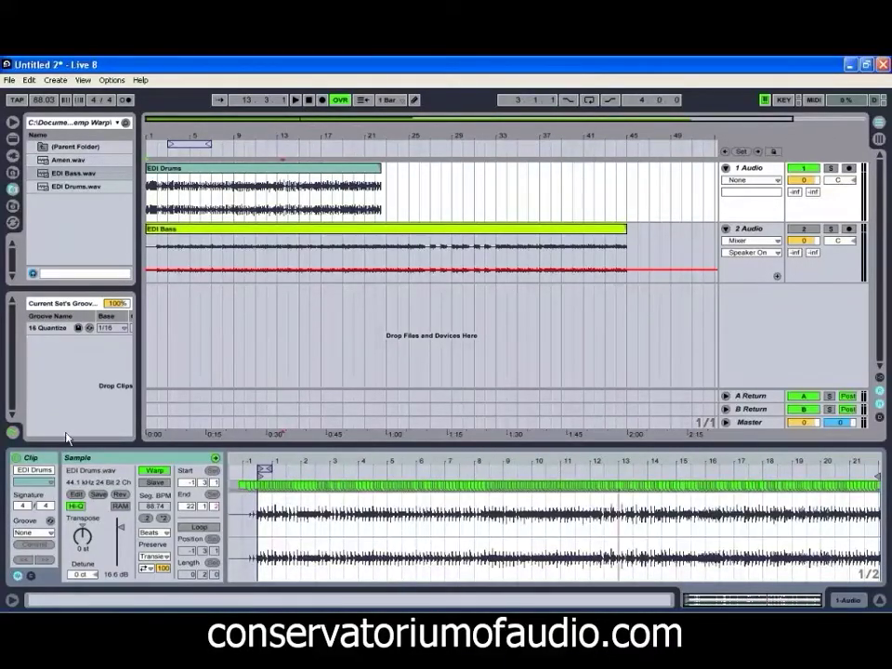
drag(262, 462, 260, 461)
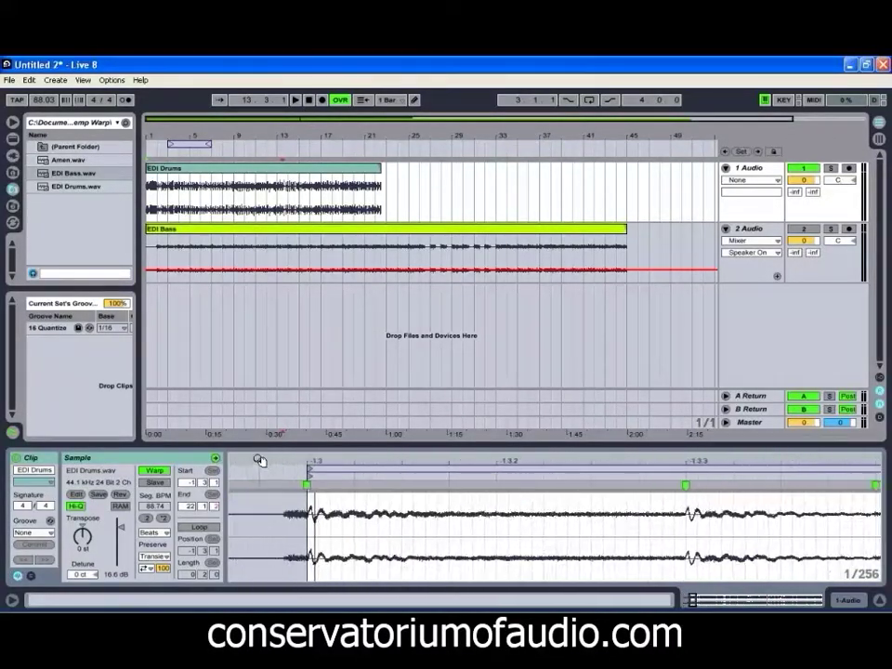
right_click(310, 485)
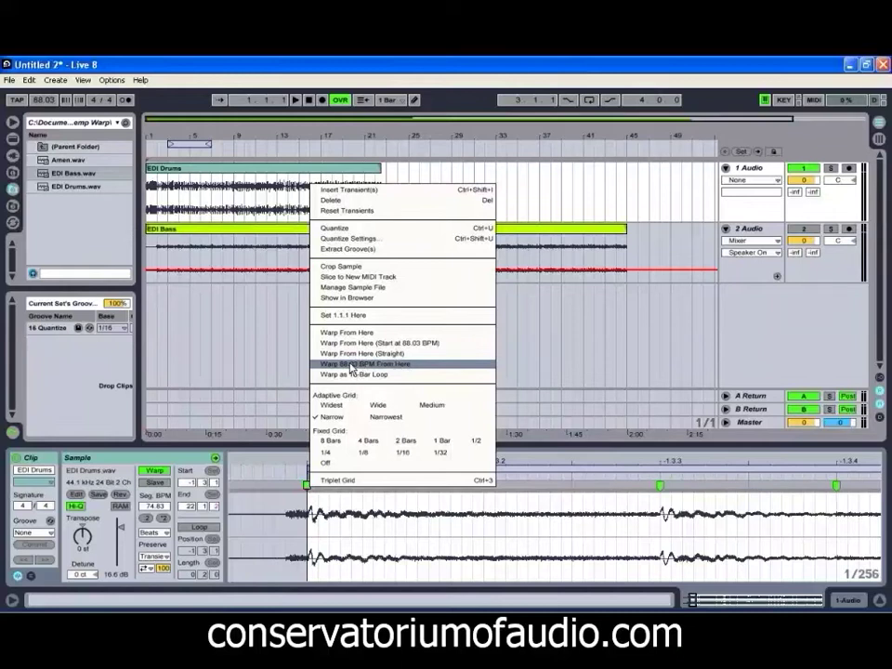
click(376, 364)
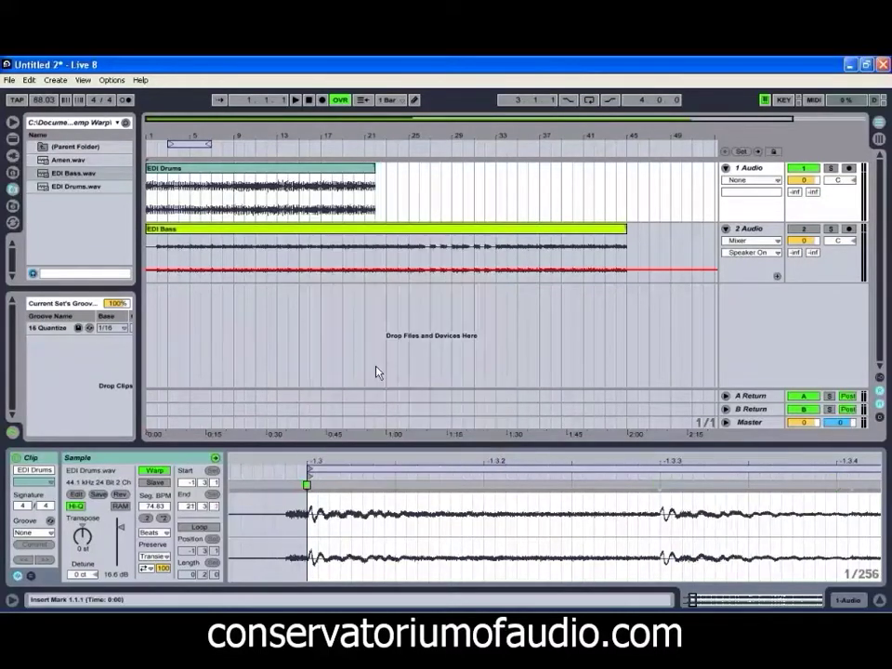
- Quantize the EDI Drums clip to 1/16 at 100% and play back the result
drag(388, 458, 408, 535)
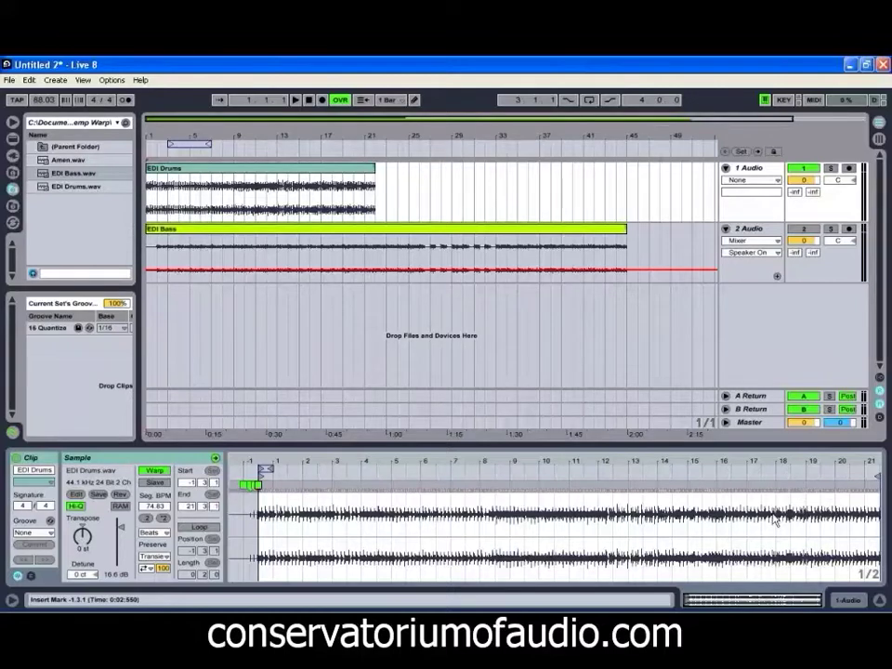
right_click(435, 229)
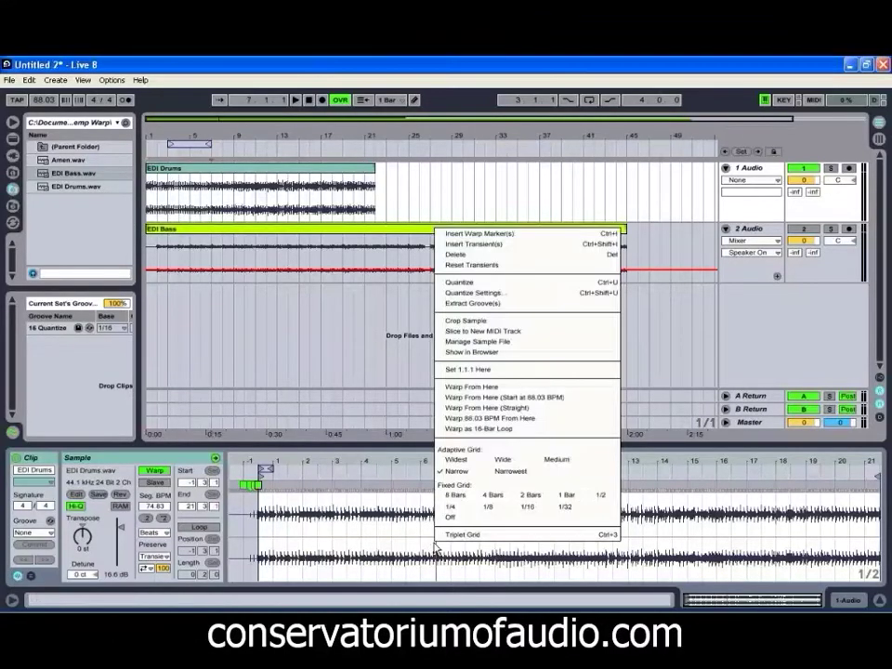
click(478, 293)
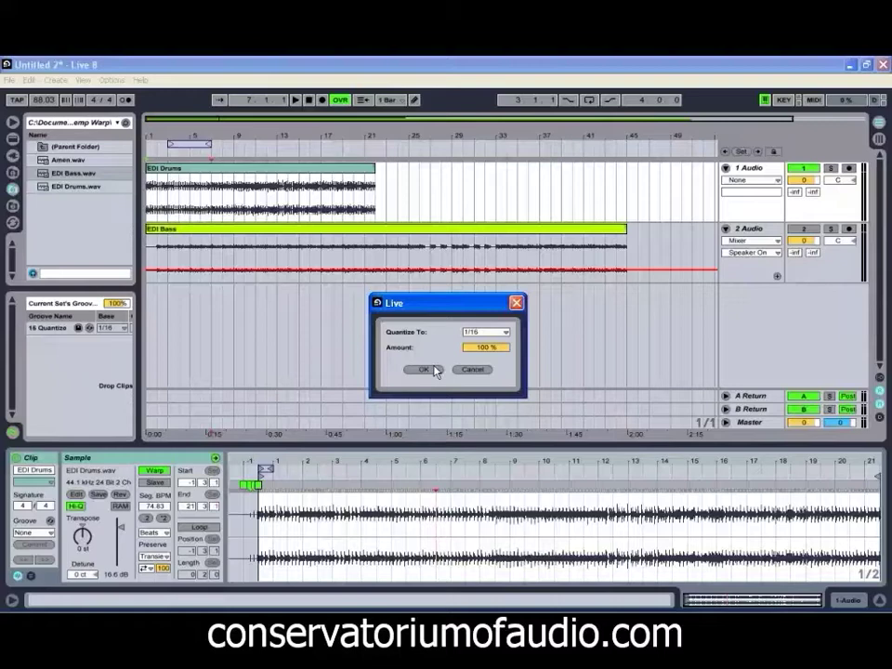
click(425, 370)
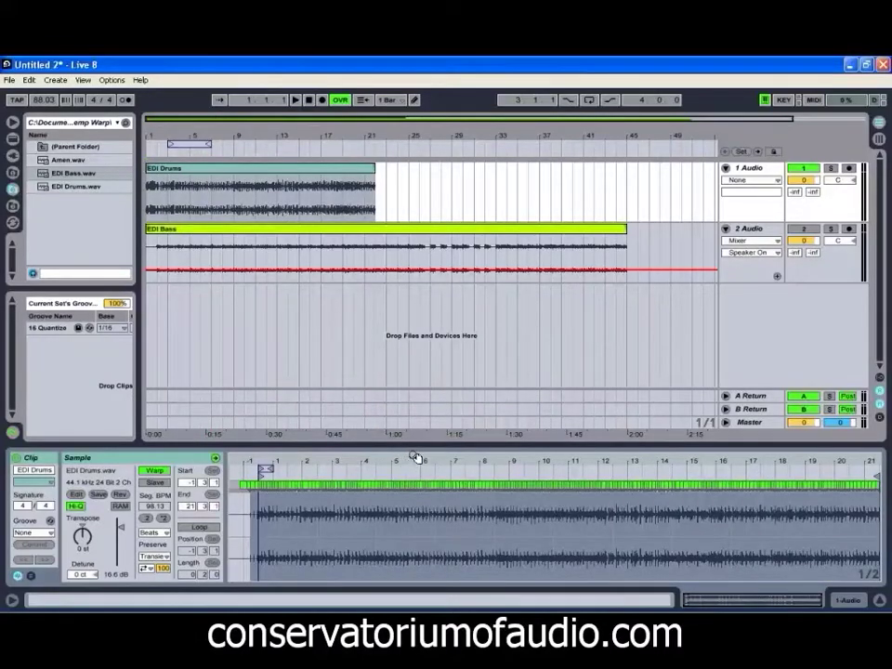
drag(321, 457, 316, 457)
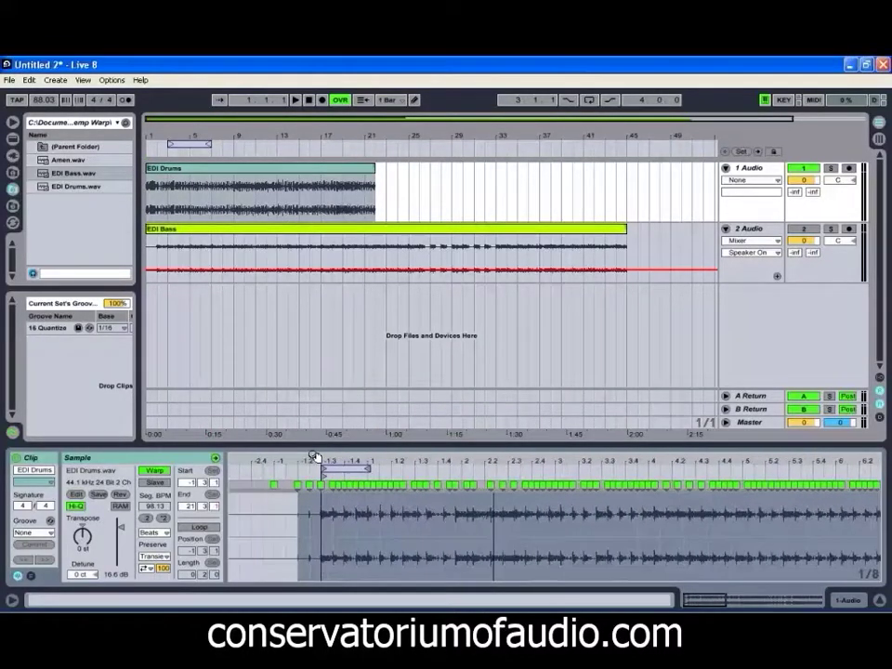
click(296, 100)
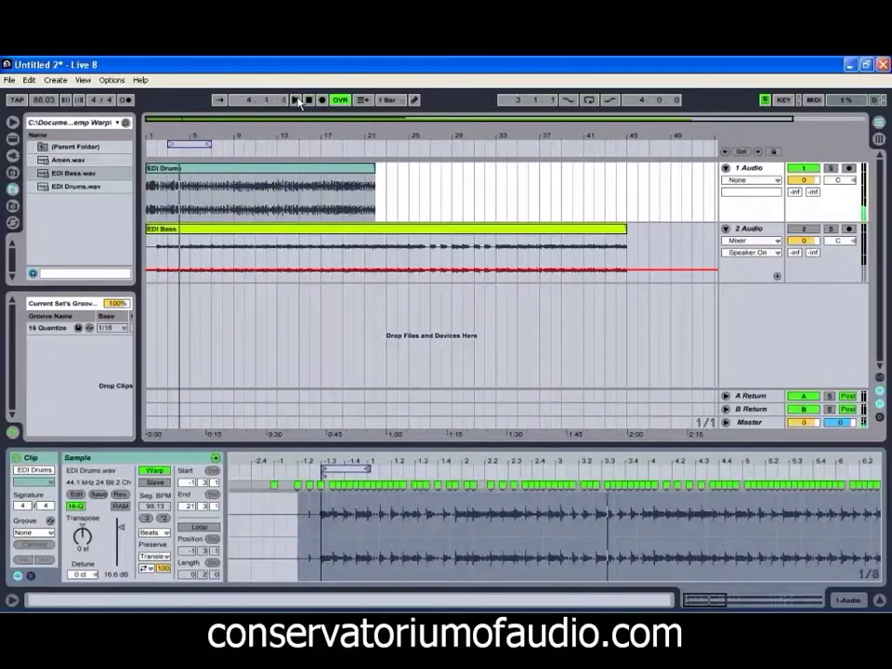
- Remove the drum clip's warp marker at 1.3, listen, and insert warp markers at 1.2.4 and 1.3.1
drag(401, 463, 411, 462)
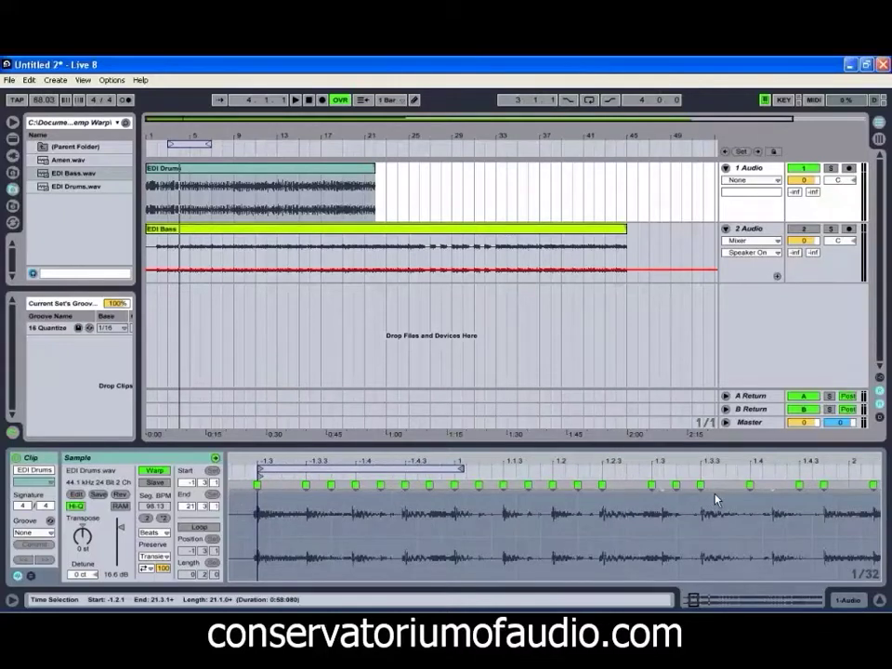
click(650, 487)
key(space)
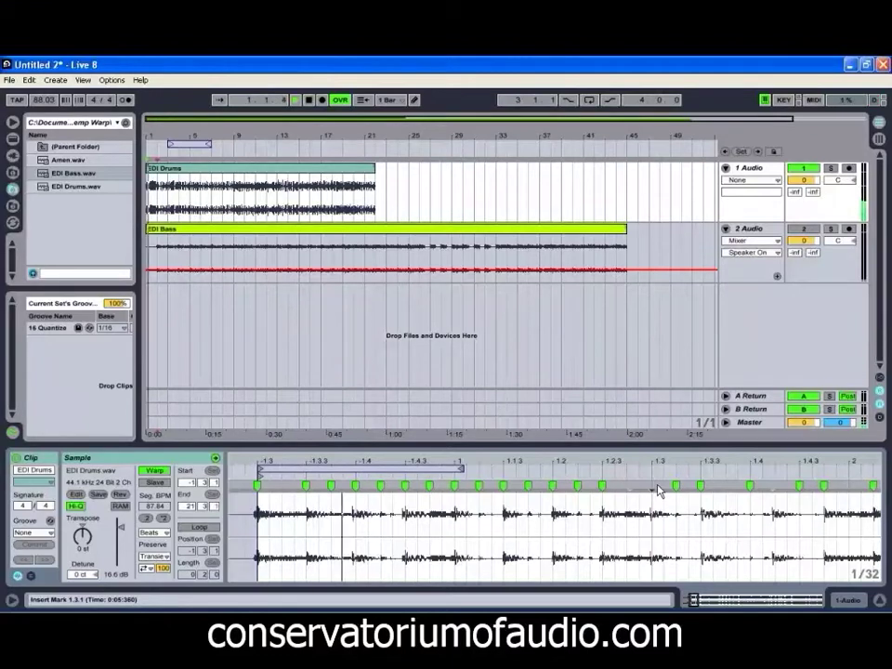
key(space)
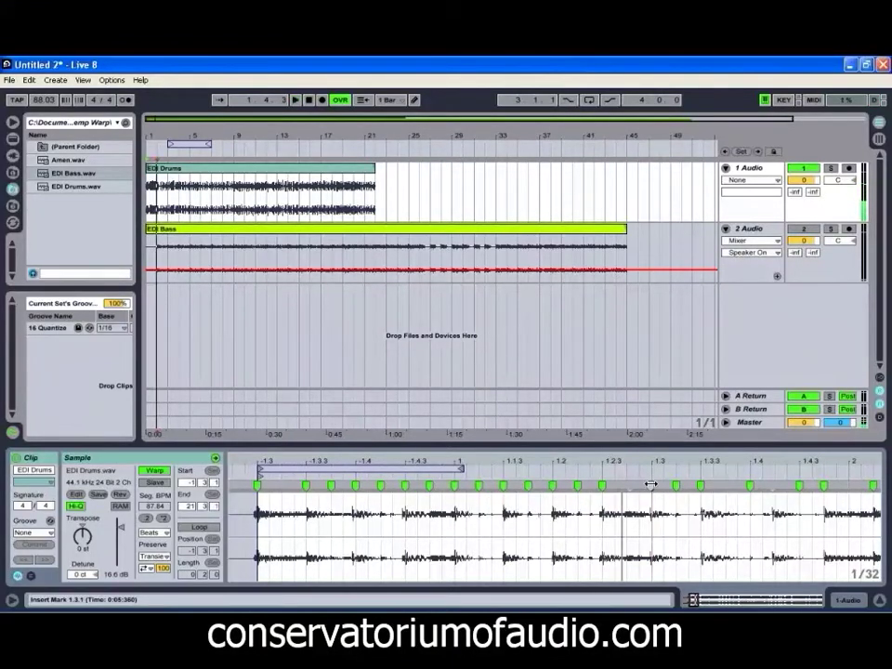
drag(628, 486, 625, 485)
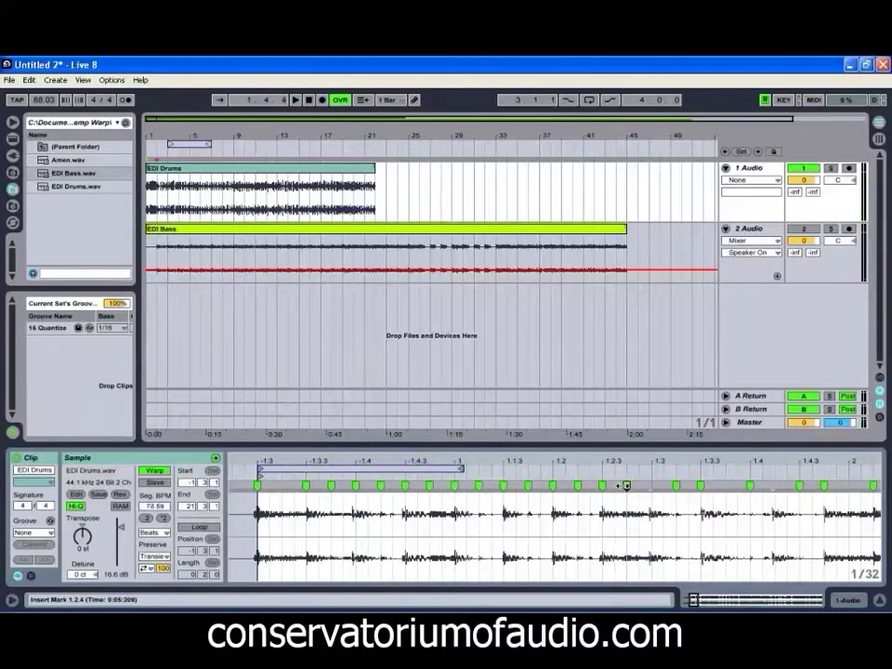
double_click(651, 485)
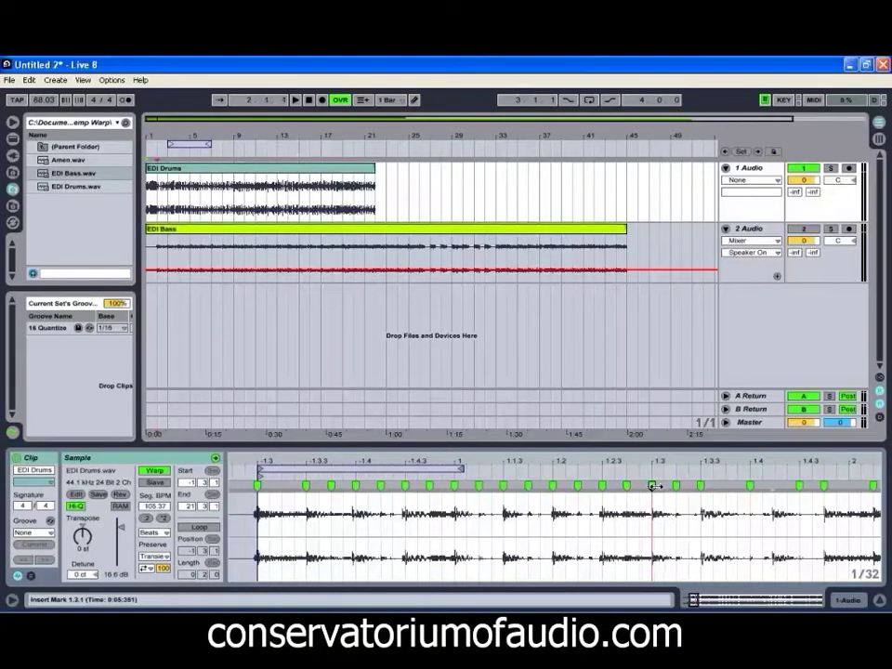
- Play back the opening bars of the drums to check the timing around beat 1.3
key(space)
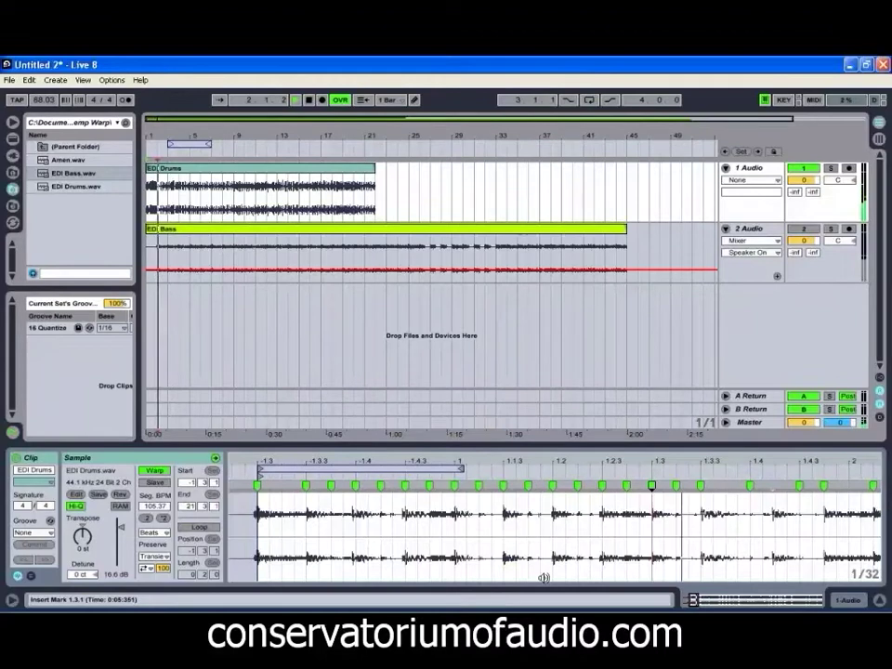
key(space)
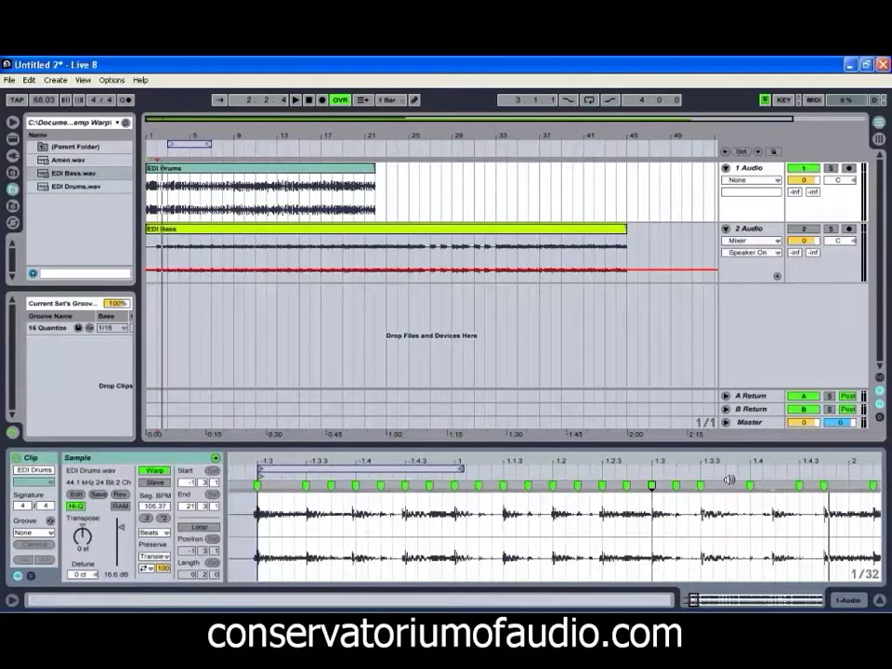
key(space)
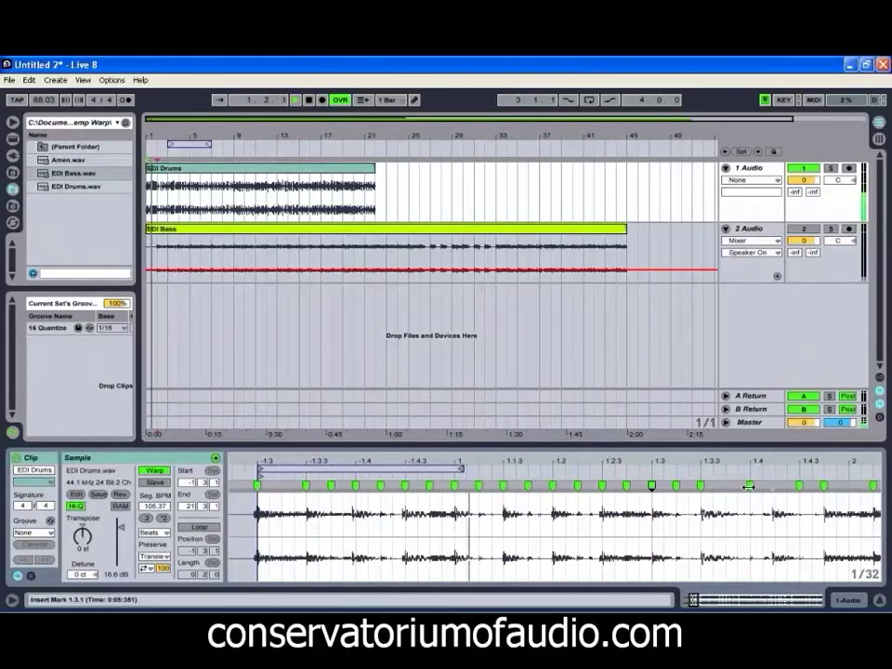
key(space)
click(748, 467)
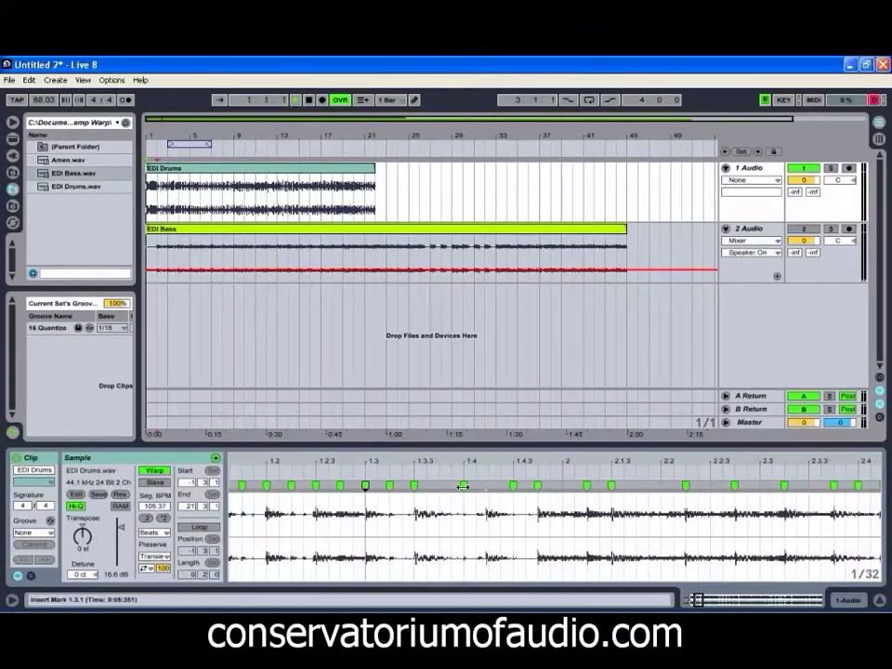
- Delete the drum clip's warp markers between 1.3.2 and 1.4.4
double_click(390, 486)
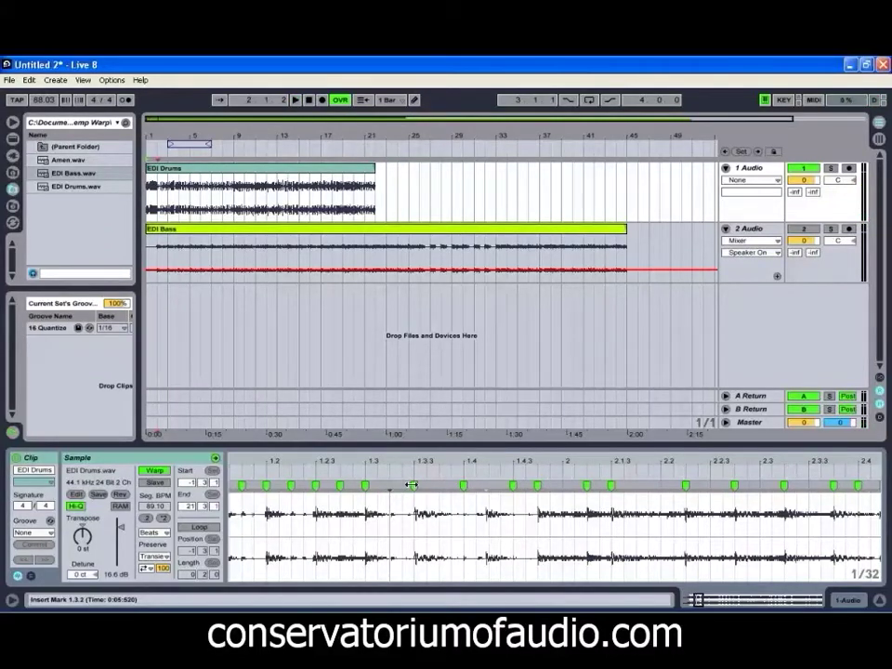
double_click(414, 486)
click(414, 486)
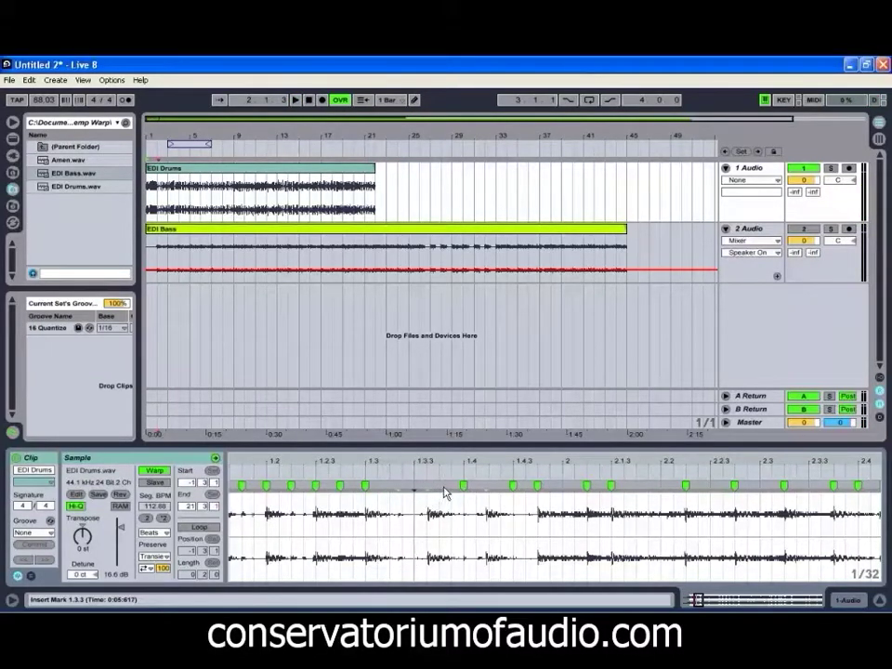
double_click(463, 486)
double_click(513, 486)
double_click(537, 486)
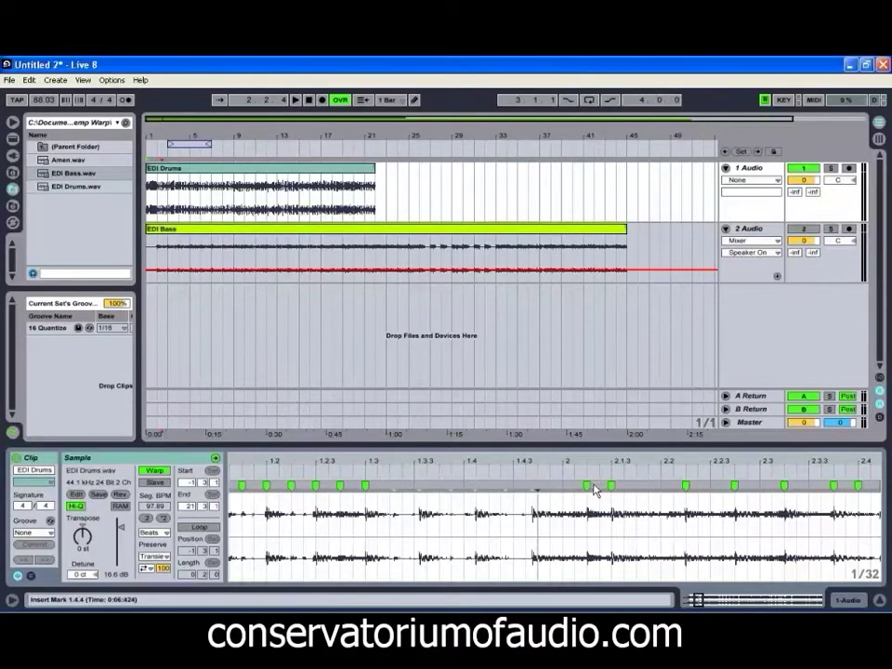
- Warp the drums at 88.03 BPM from the marker at 1.3 and play back the hits around it
right_click(365, 484)
click(458, 349)
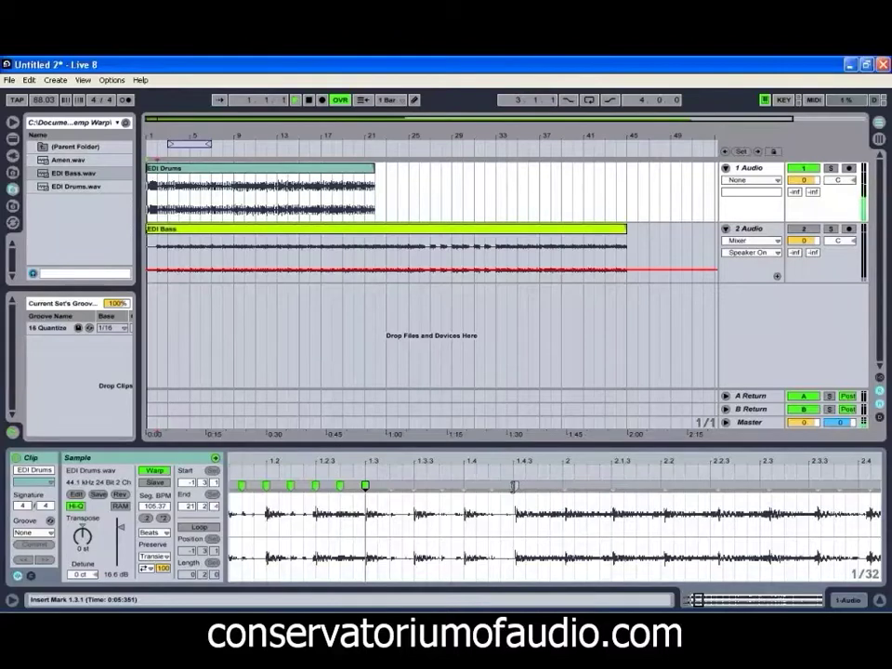
click(360, 468)
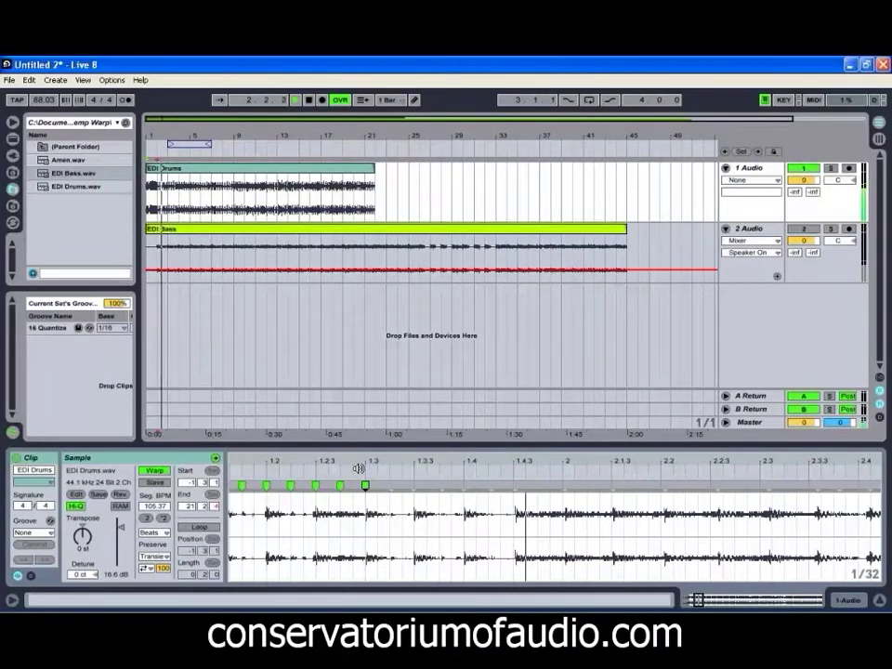
key(space)
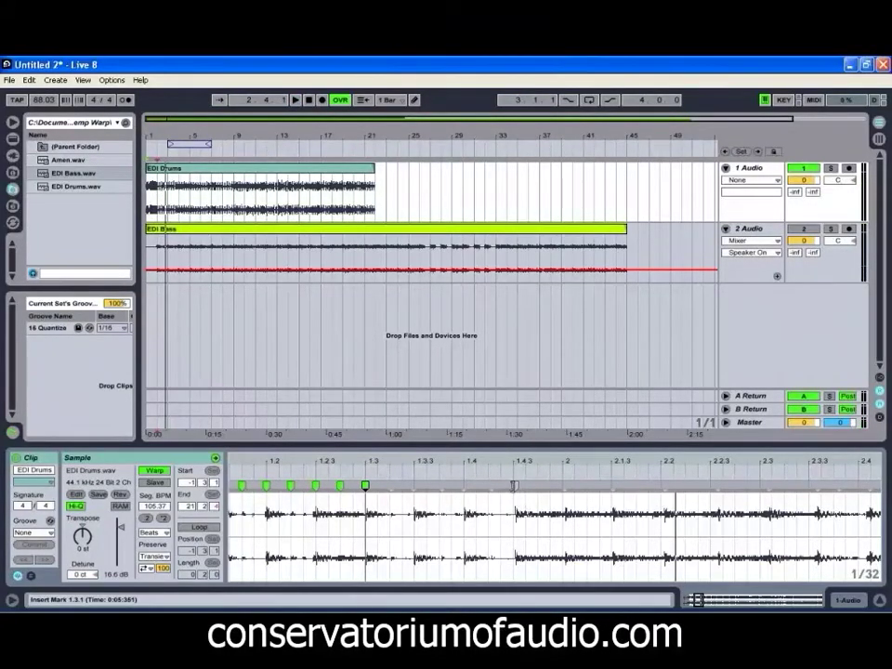
click(237, 470)
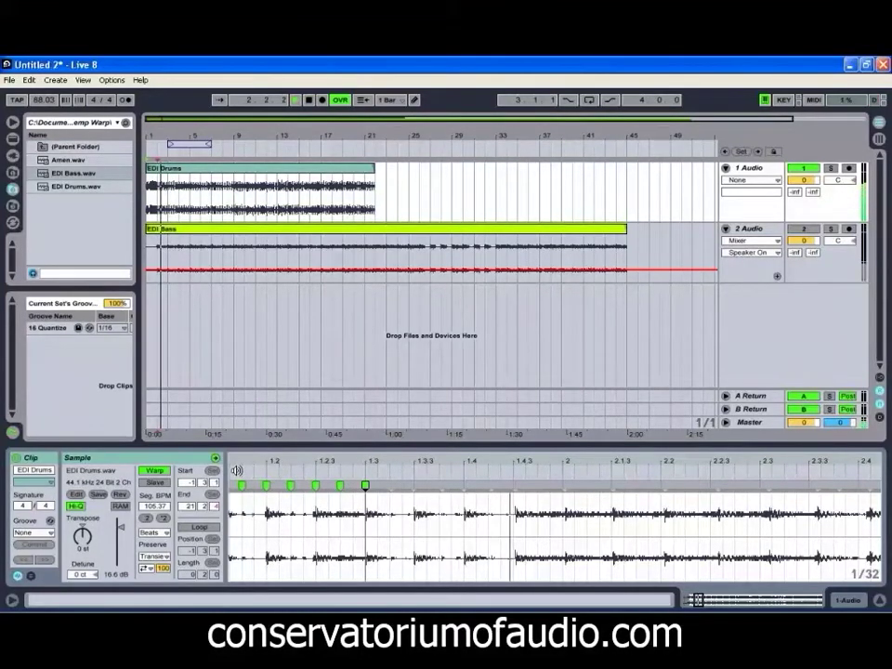
key(space)
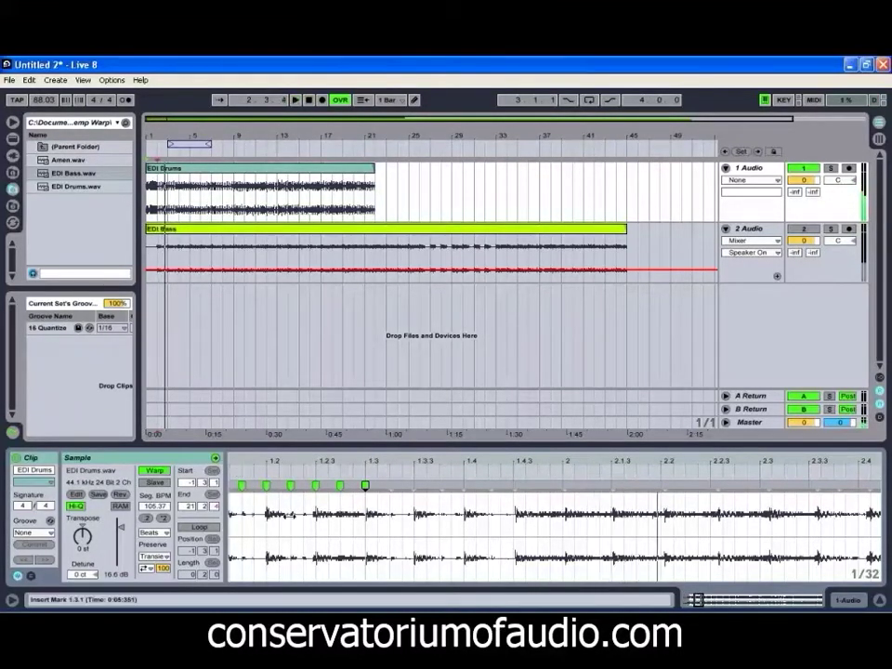
- Add warp markers on the grid at 2.1.1 and at the sixteenths from 1.3.2 through 1.4.3 in the drum clip
double_click(563, 485)
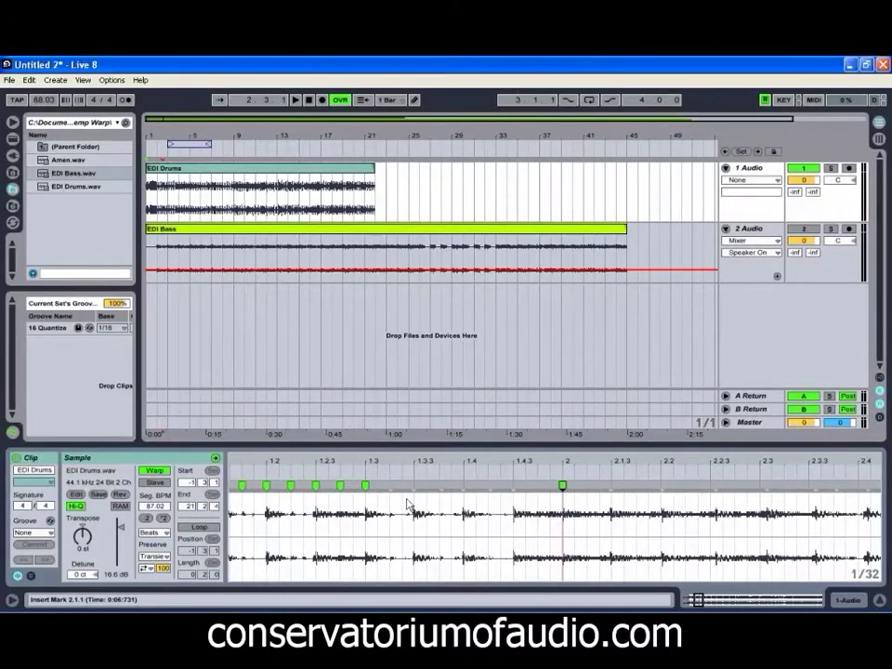
click(512, 485)
double_click(488, 485)
double_click(463, 485)
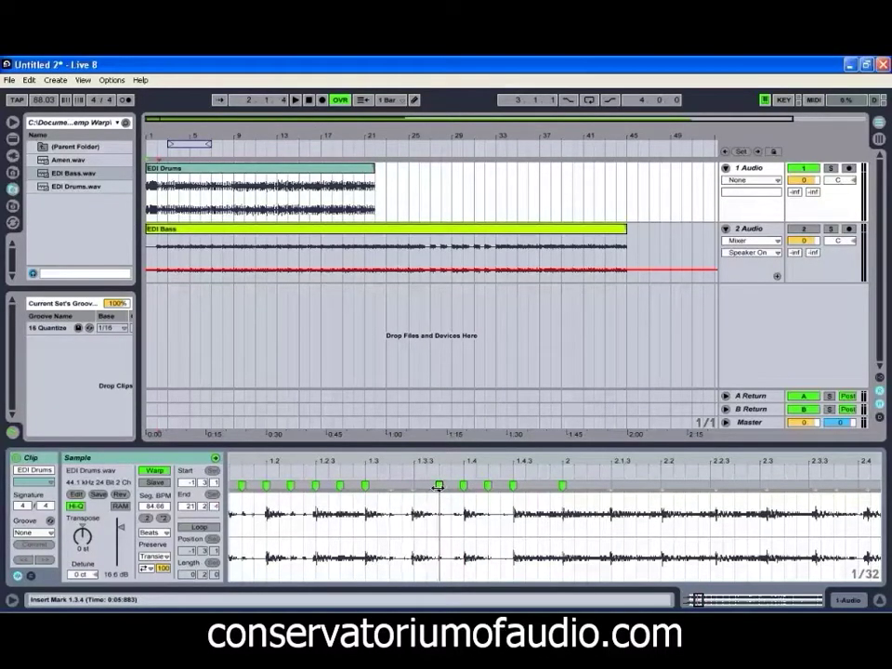
double_click(415, 485)
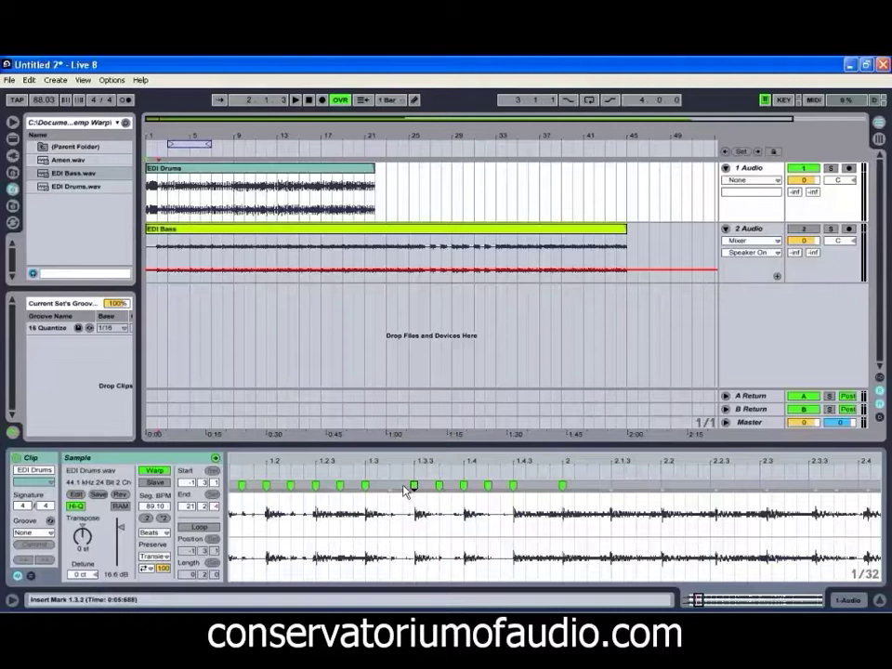
double_click(389, 485)
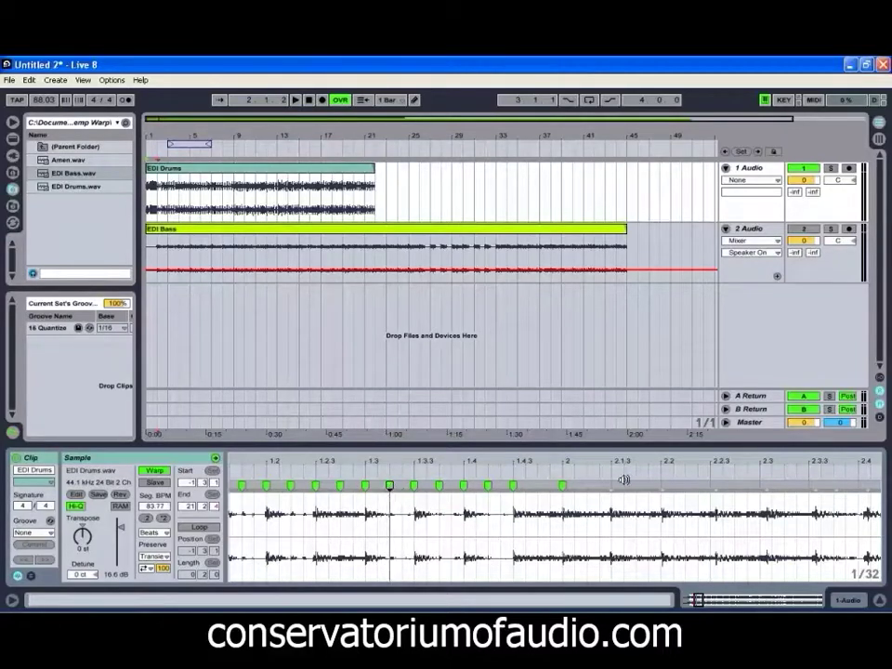
- Add warp markers to the drum hits in bar 2 and align them to 2.1.3, 2.2, 2.2.3 and 2.3
double_click(610, 485)
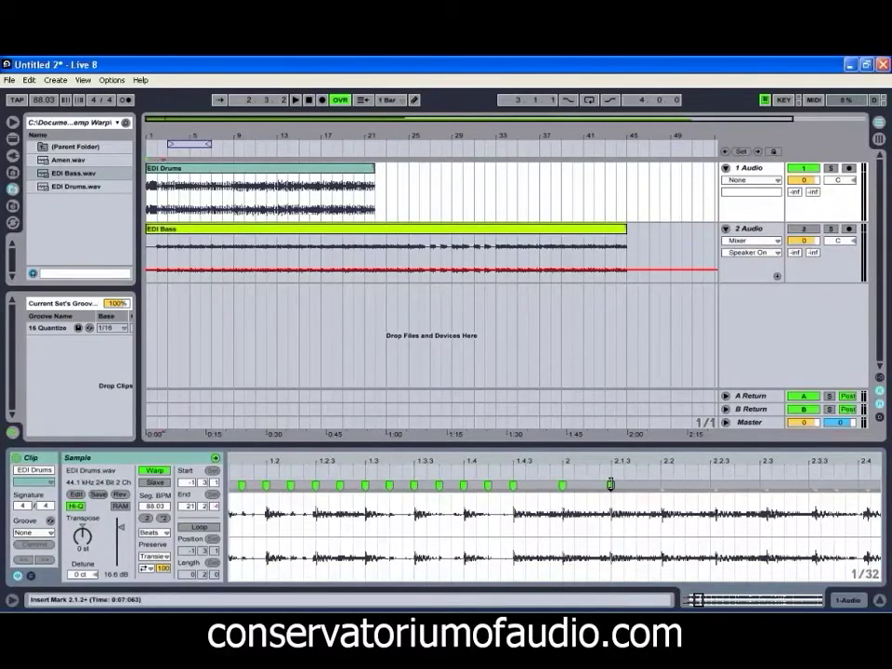
double_click(660, 485)
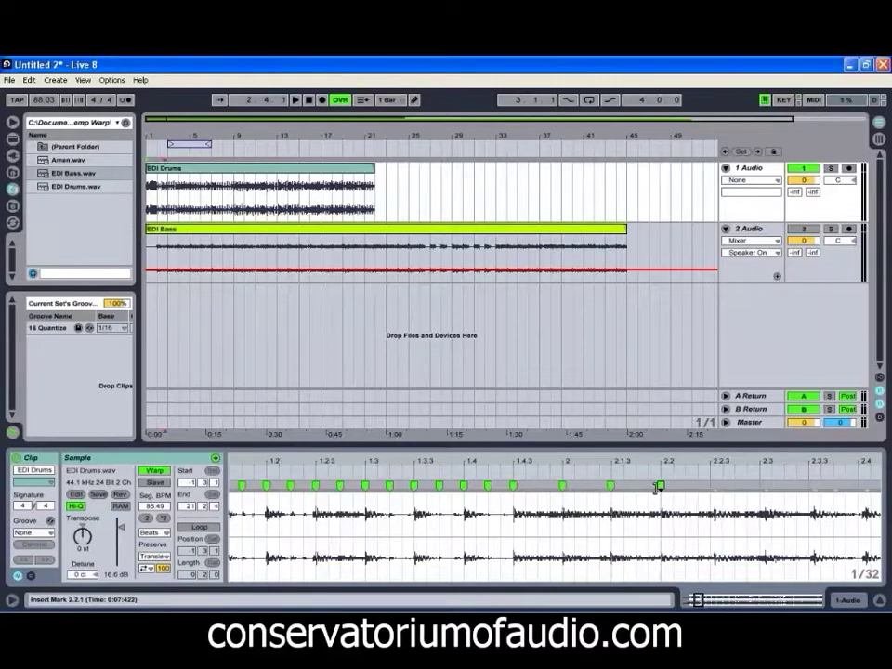
double_click(714, 485)
drag(714, 486, 710, 485)
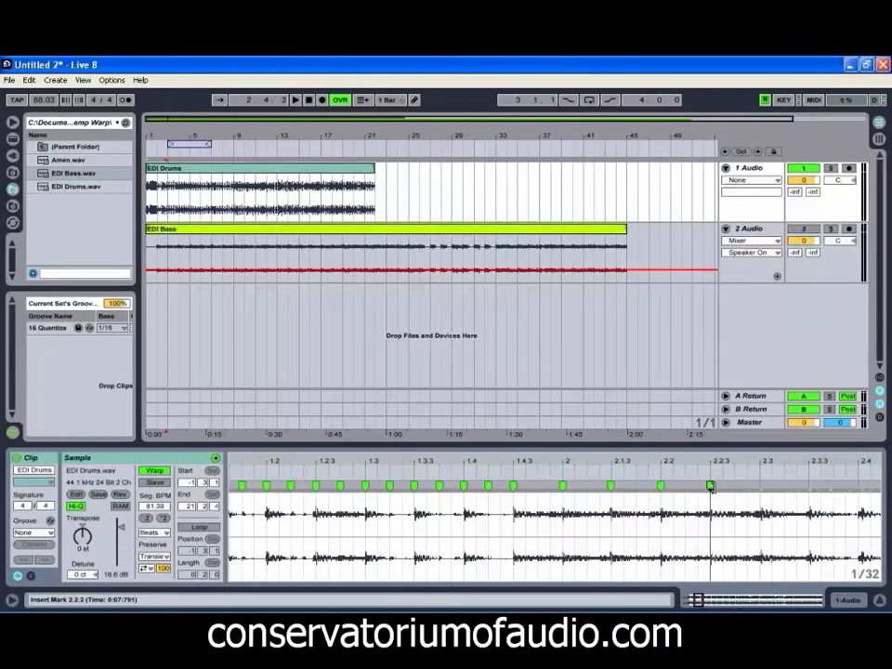
double_click(758, 485)
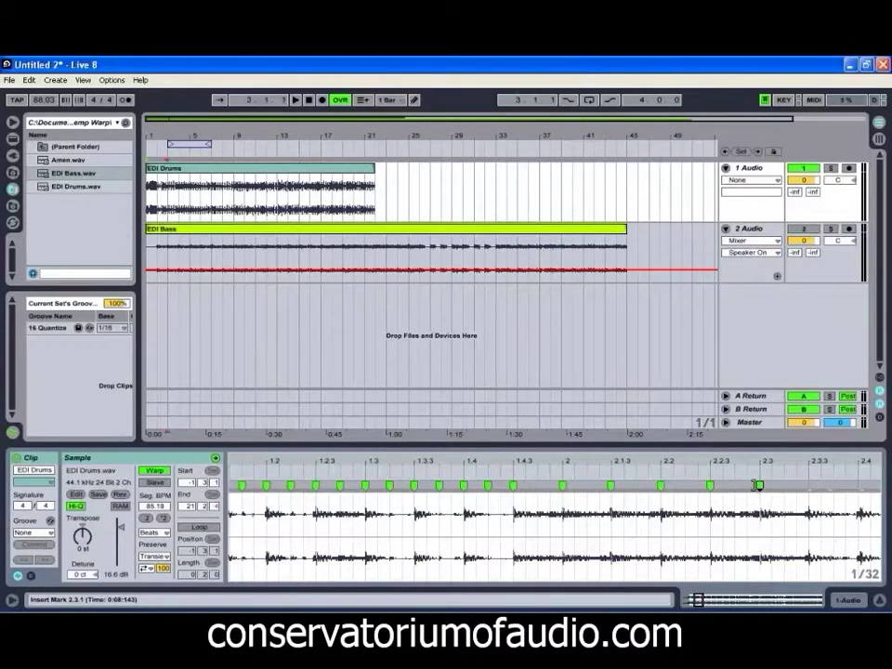
- Add warp markers on every sixteenth from 2.3.3 through 3.1.1 in the drum clip, plus one midway between 2.4.2 and 2.4.3
double_click(807, 485)
double_click(832, 485)
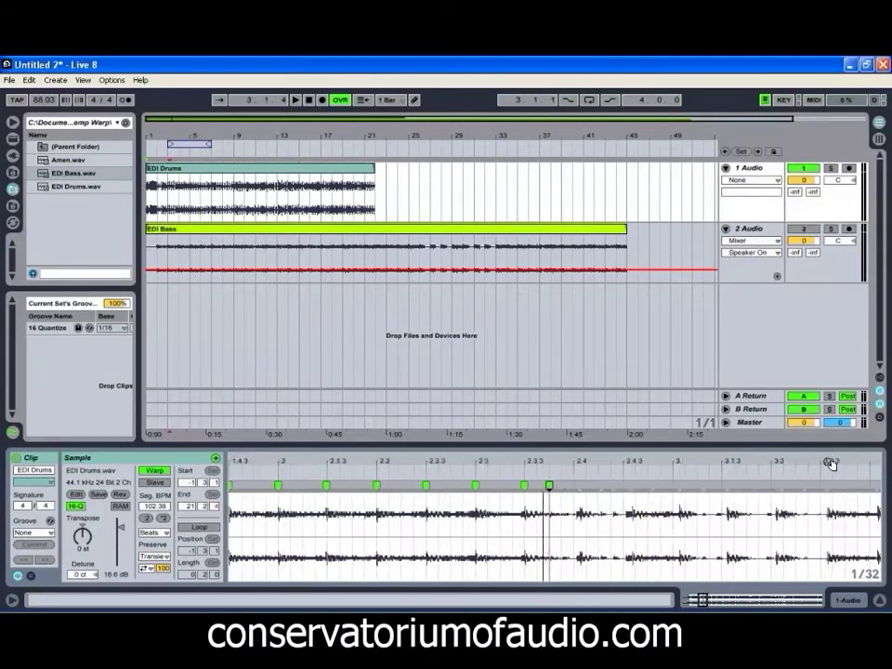
drag(826, 462, 367, 493)
double_click(397, 485)
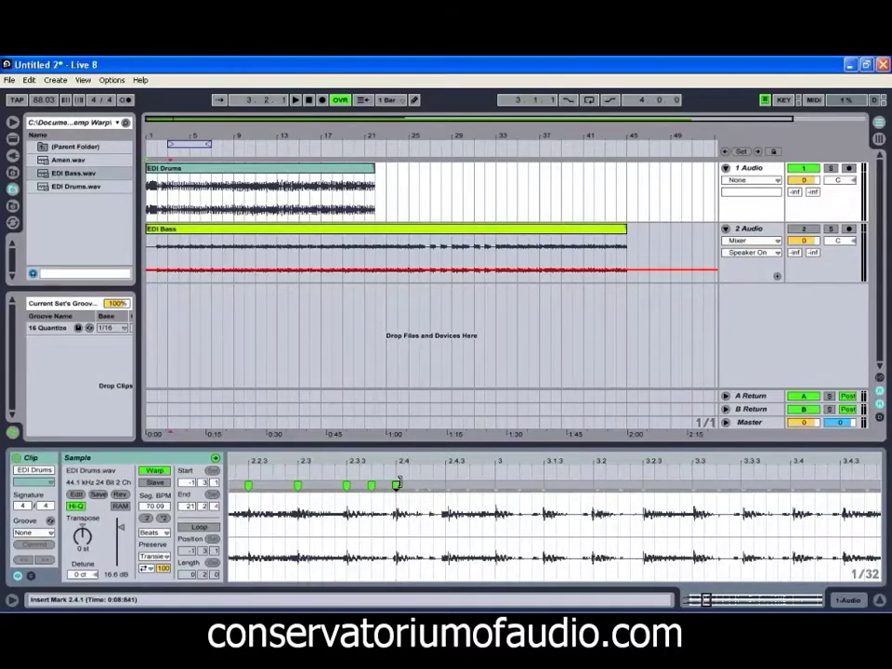
double_click(420, 485)
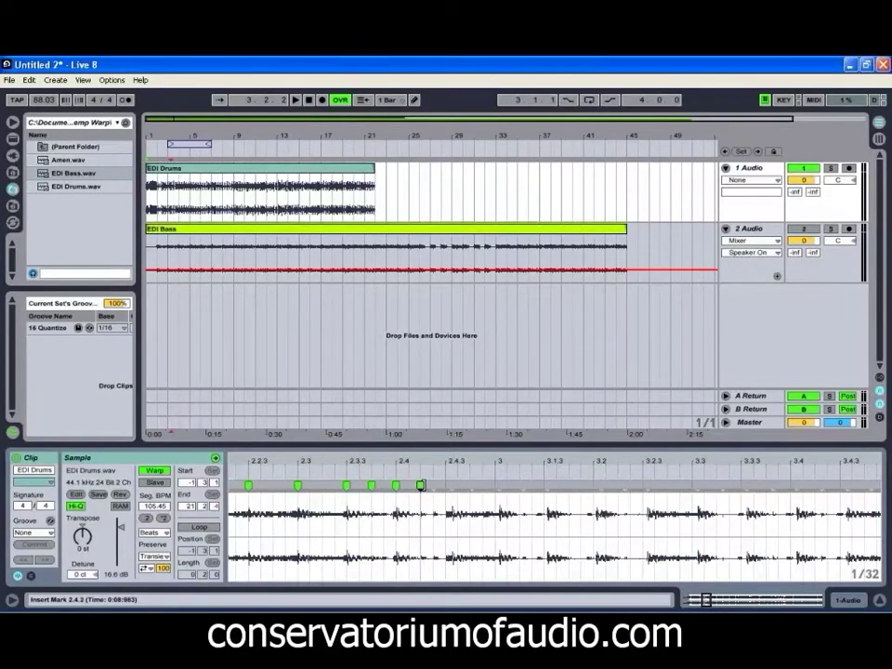
drag(433, 485, 432, 485)
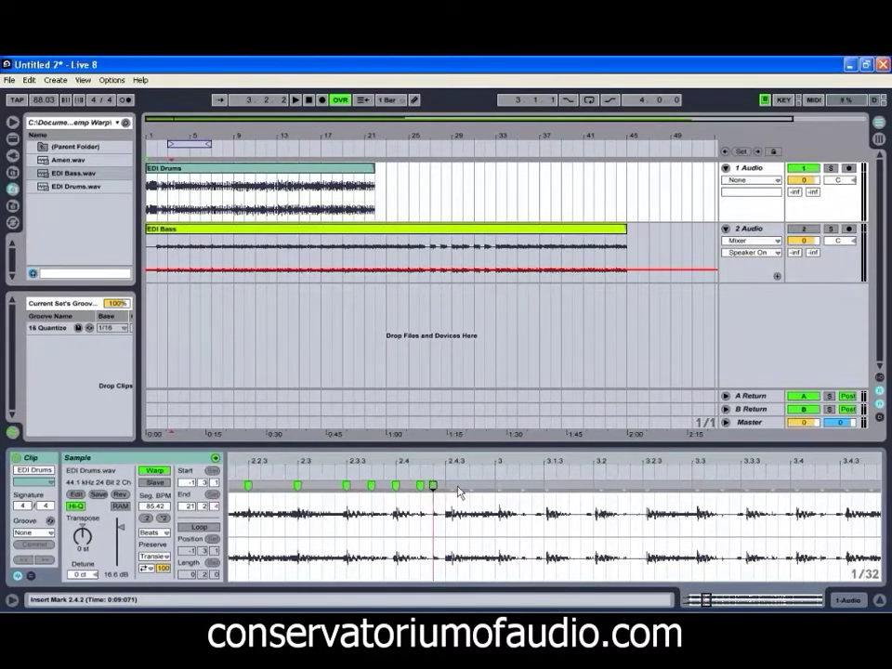
double_click(445, 485)
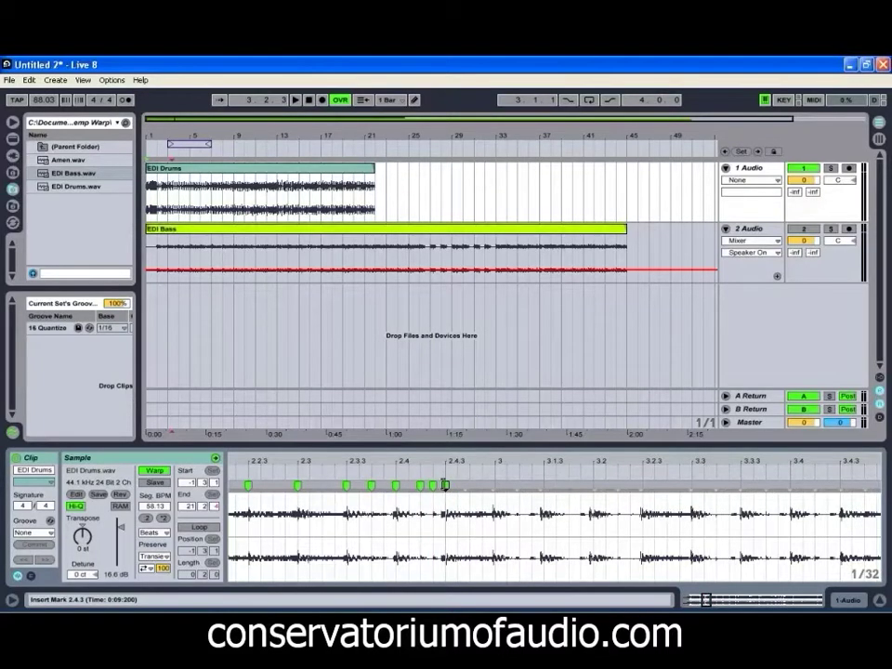
double_click(494, 486)
double_click(470, 485)
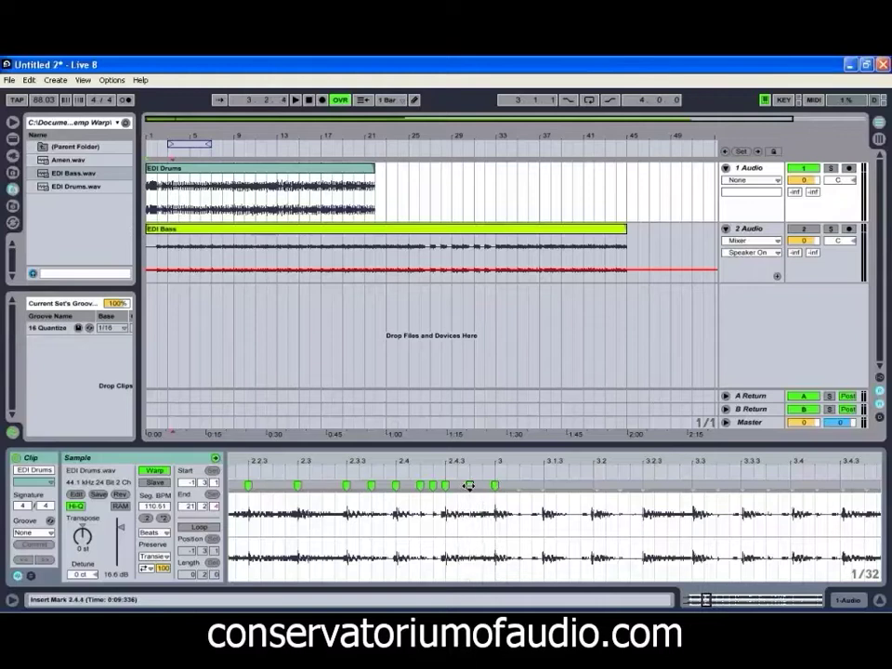
- Add warp markers to the drum hits at 3.1.2, 3.1.3, 3.2, 3.2.2 and 3.2.3
double_click(519, 486)
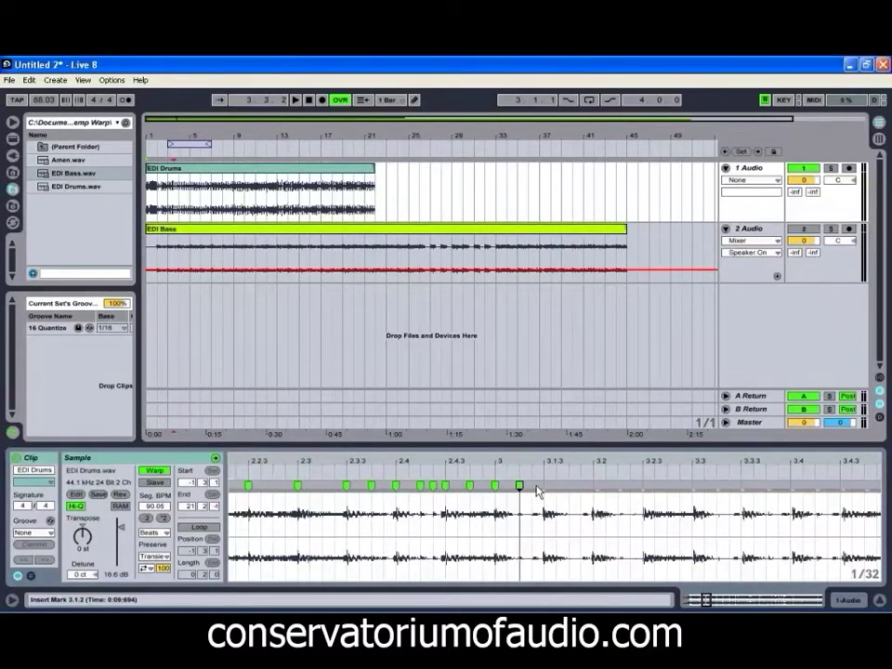
double_click(542, 485)
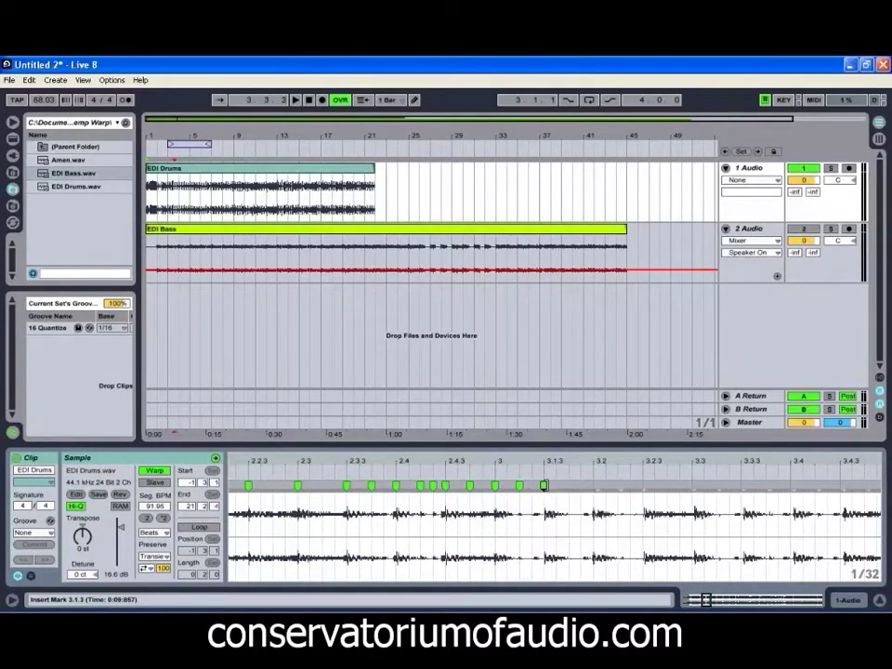
double_click(593, 485)
double_click(618, 485)
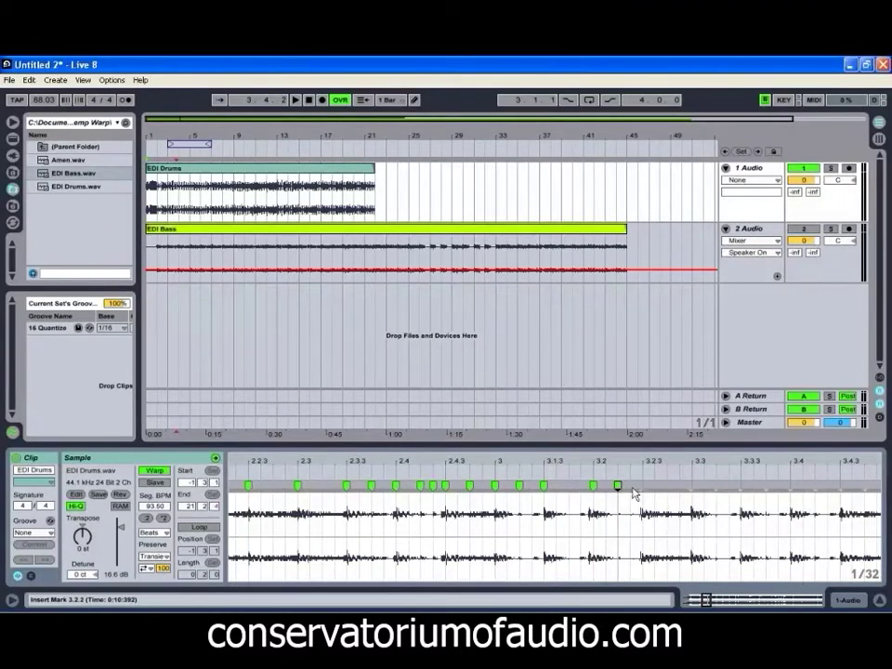
double_click(640, 485)
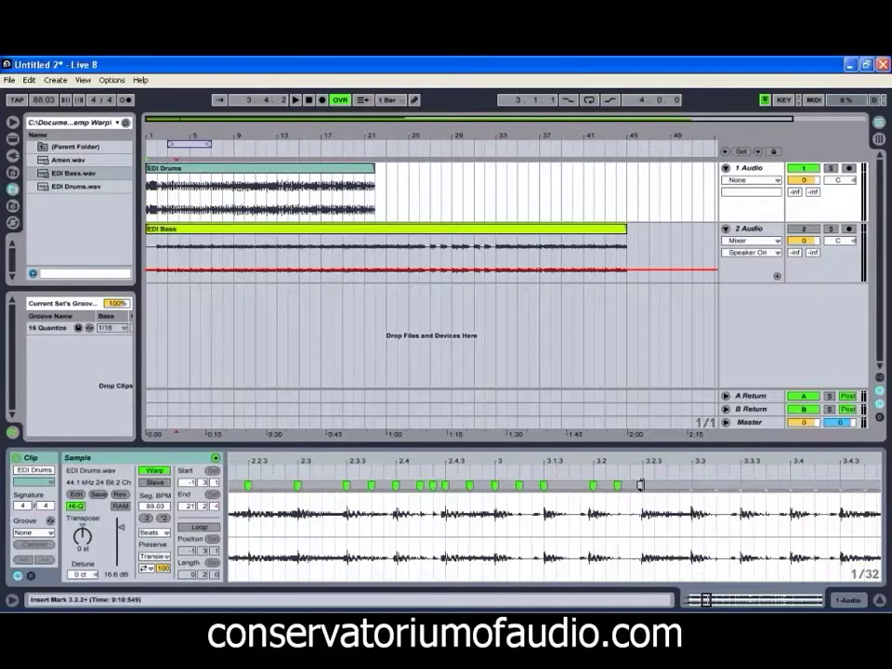
- Add warp markers to the drum clip on every sixteenth from 3.3 through 3.4
double_click(692, 485)
double_click(717, 485)
double_click(740, 485)
double_click(766, 485)
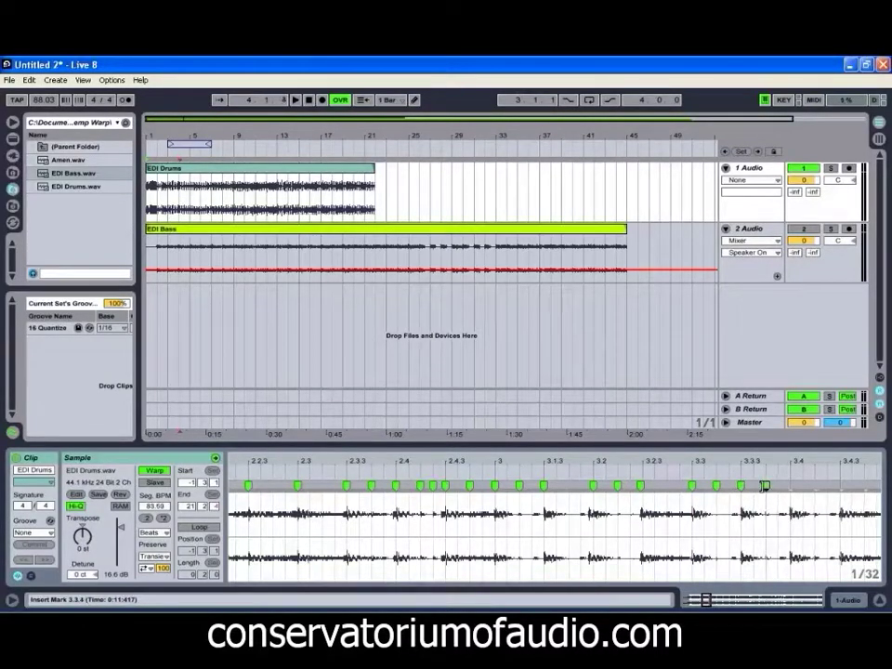
double_click(790, 485)
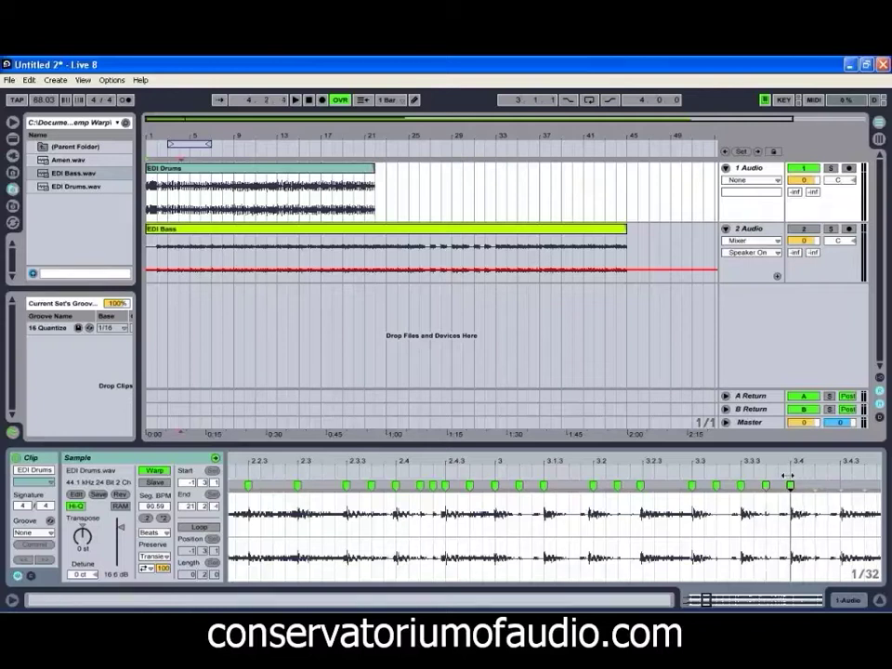
- Add warp markers on the sixteenths from 3.4.2 through 4.1.1, aligning the drum hits to the grid
scroll(788, 462, right, 5)
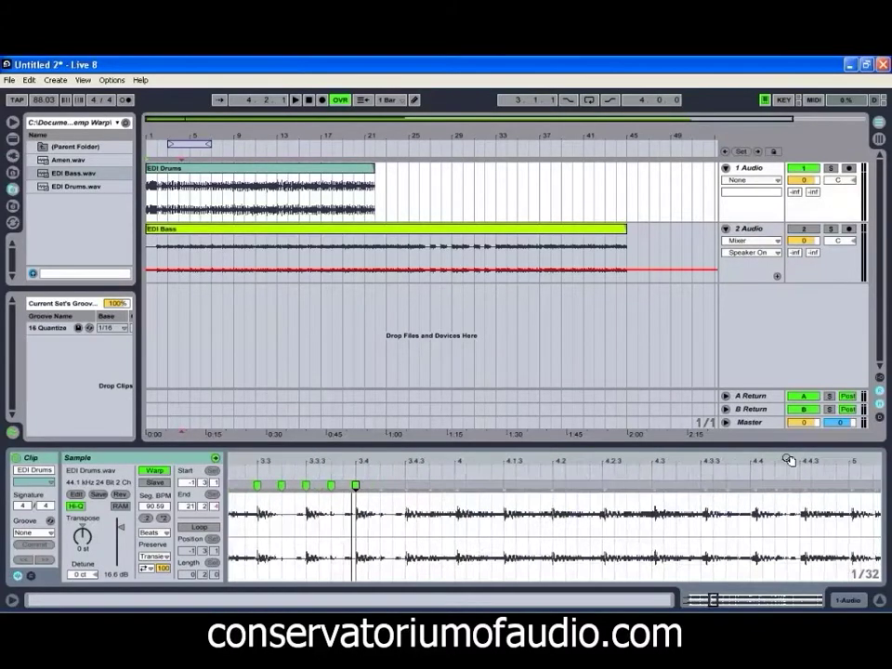
double_click(382, 485)
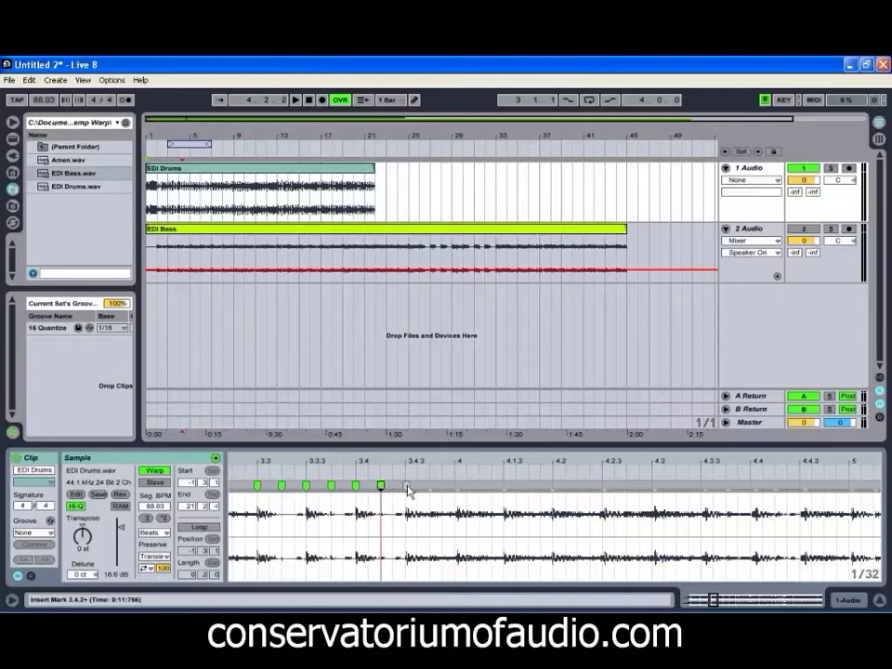
double_click(406, 485)
double_click(431, 485)
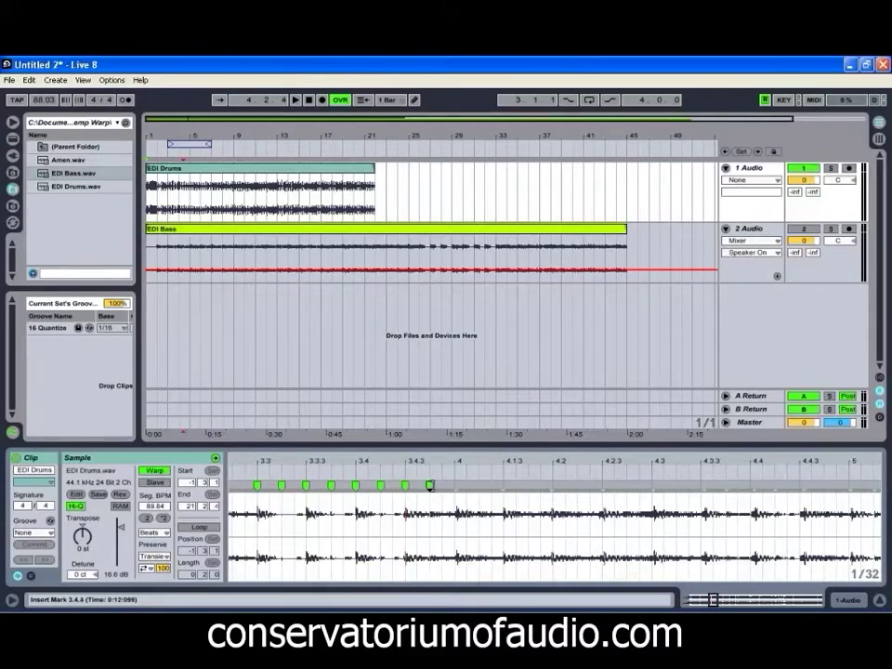
double_click(454, 485)
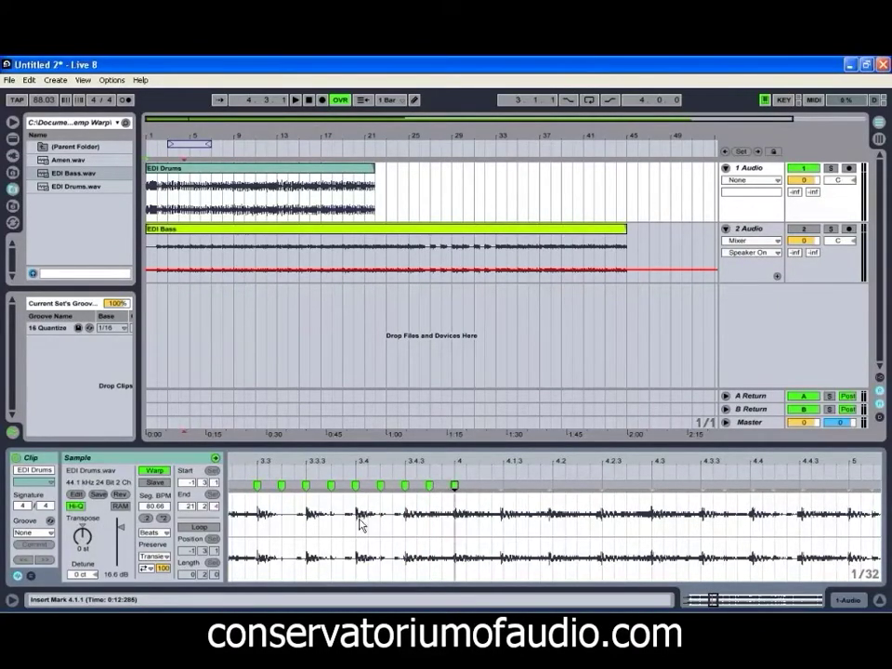
- Add warp markers to the bar 4 drum hits and align them to 4.1.3, 4.2, 4.2.3 and 4.3
drag(339, 466, 644, 465)
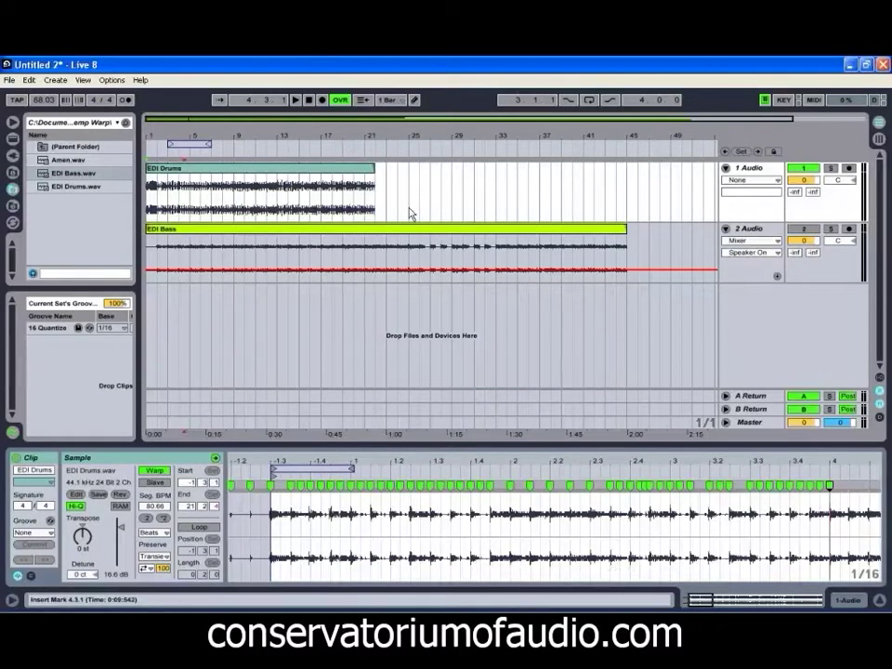
mouse_move(167, 138)
mouse_down()
mouse_move(167, 149)
mouse_move(169, 131)
mouse_up()
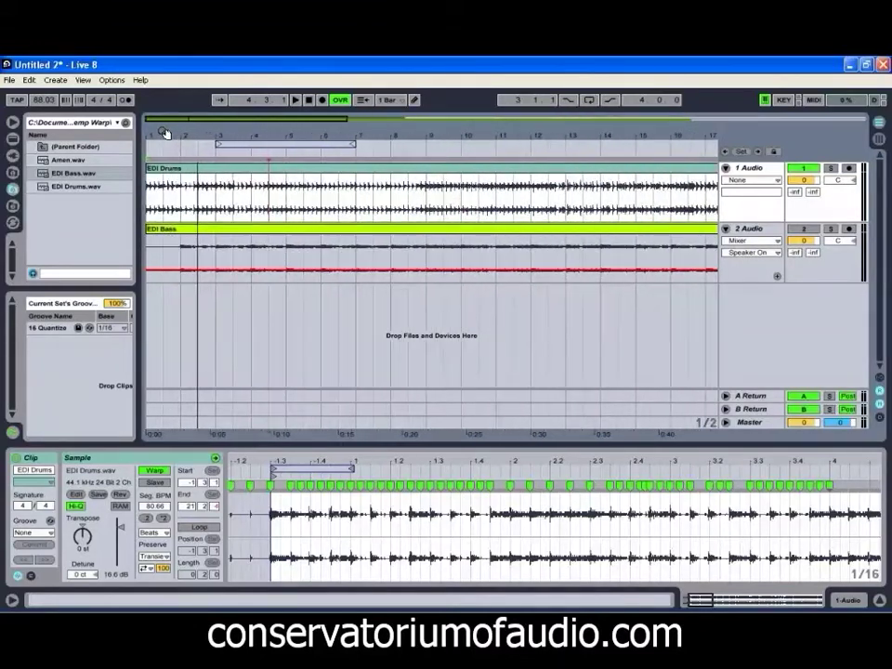
drag(438, 461, 438, 462)
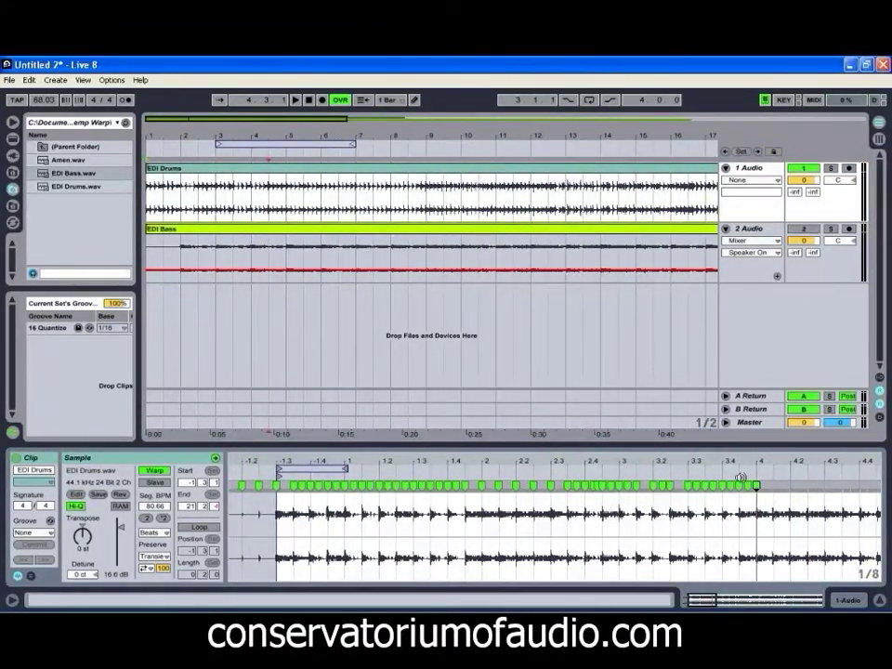
drag(796, 461, 796, 458)
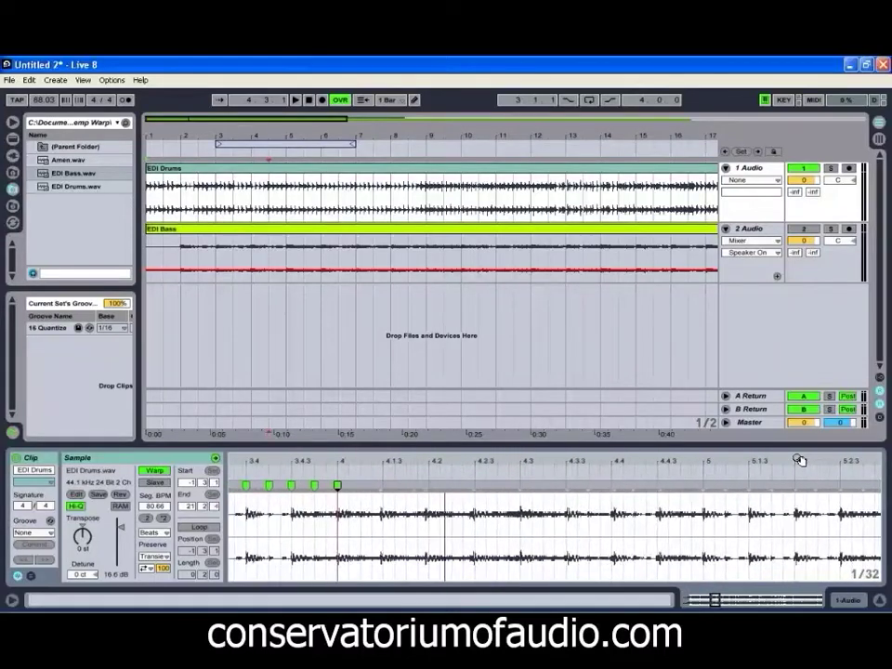
double_click(370, 487)
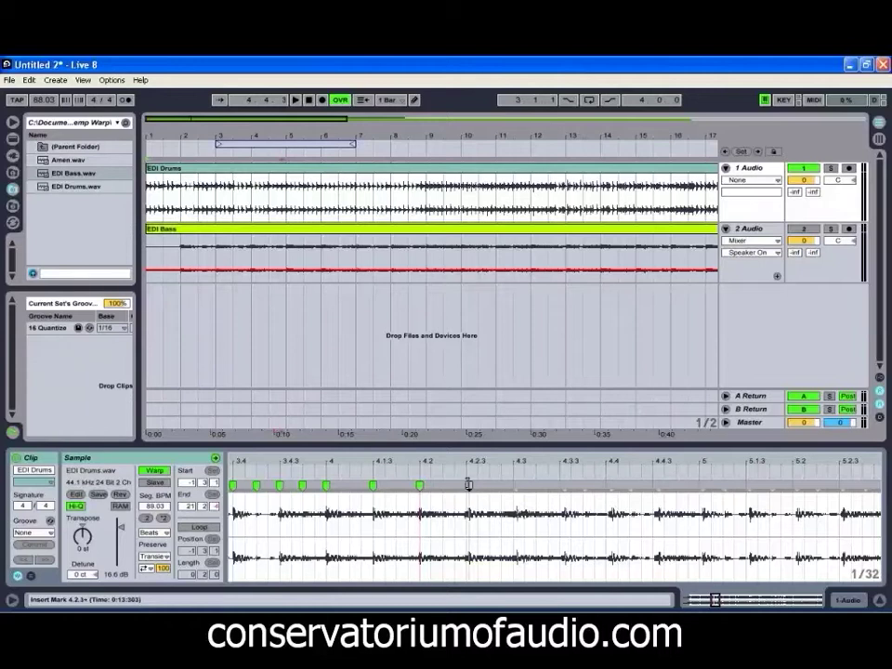
double_click(467, 485)
double_click(513, 485)
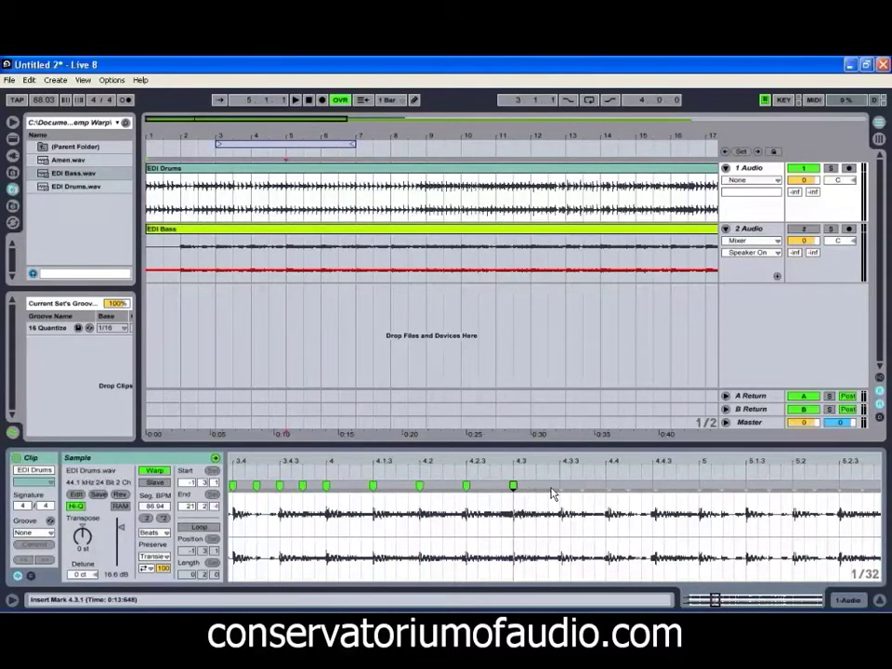
- Add warp markers to the drum hits at 4.3.3, 4.3.4, 4.4, 4.4.2, 4.4.3 and 5.1.1
double_click(560, 486)
double_click(583, 485)
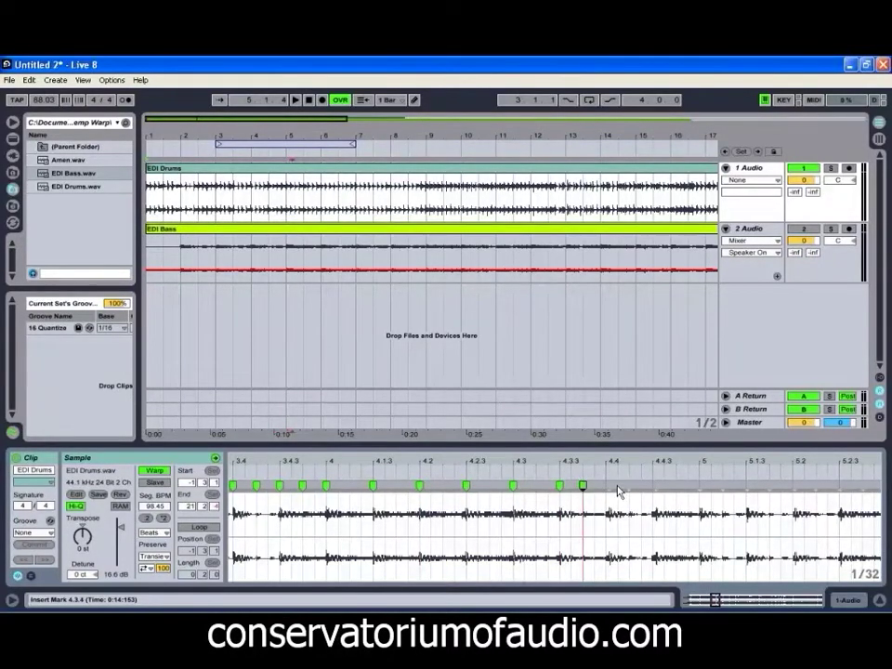
double_click(606, 484)
double_click(628, 485)
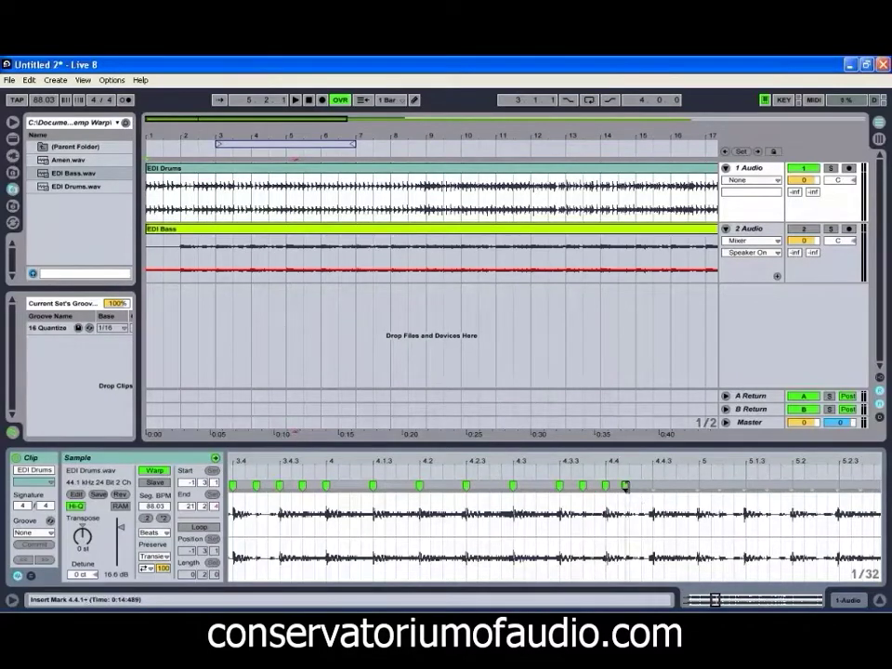
double_click(652, 484)
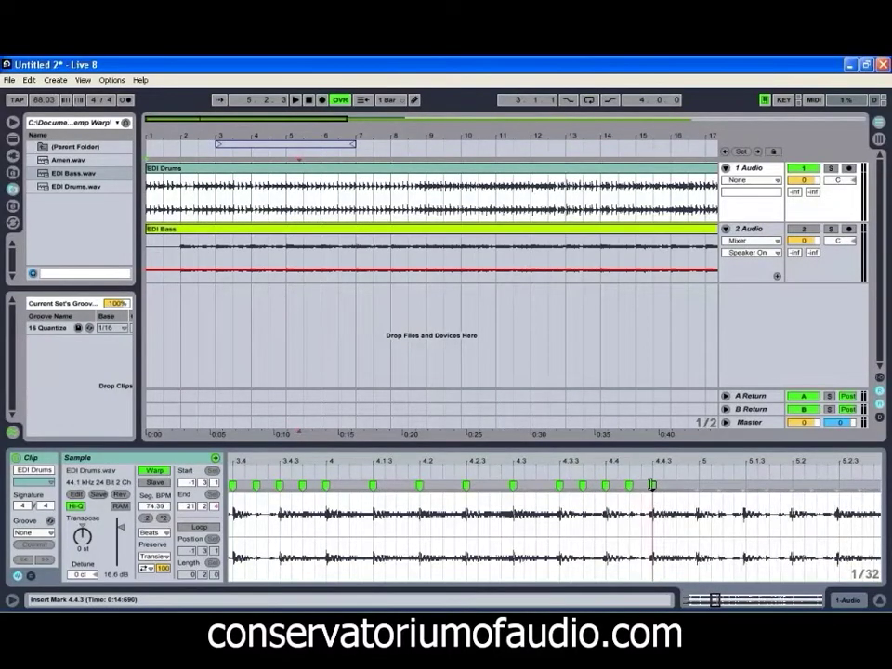
double_click(699, 485)
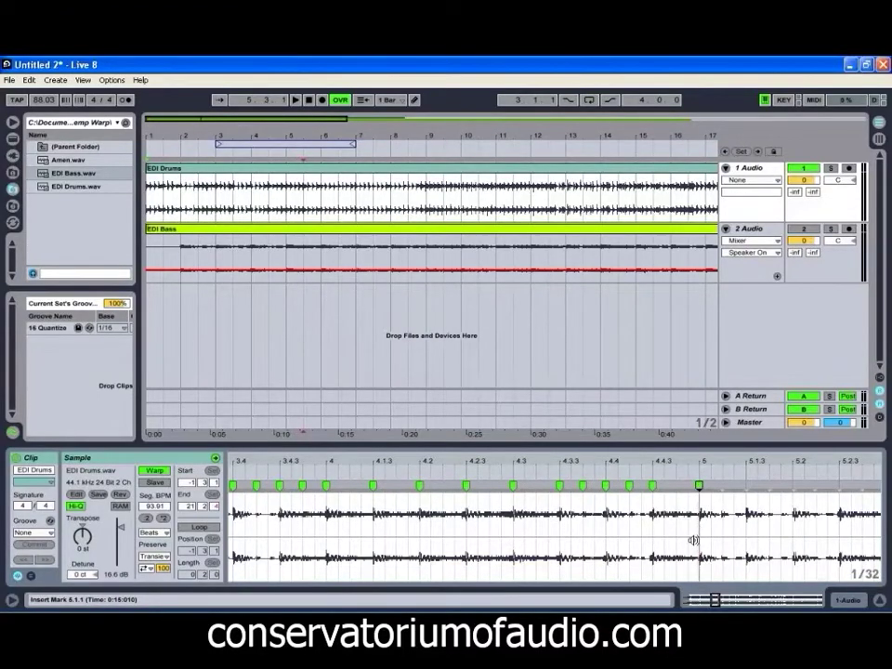
- Split the EDI Drums clip at bar 5 in the arrangement and remove the part after the split
drag(510, 458, 658, 461)
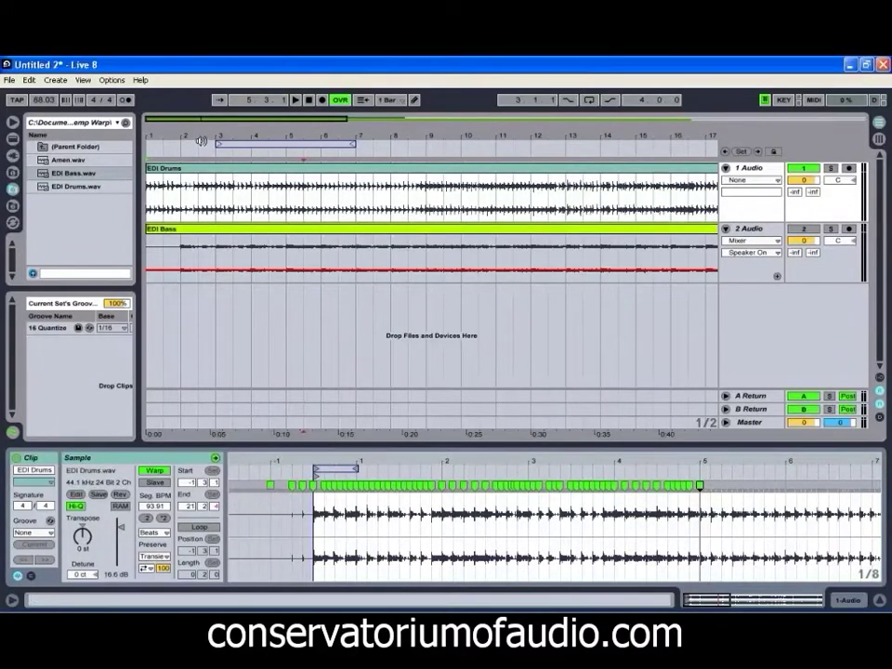
click(289, 210)
key(ctrl+e)
right_click(332, 175)
click(394, 222)
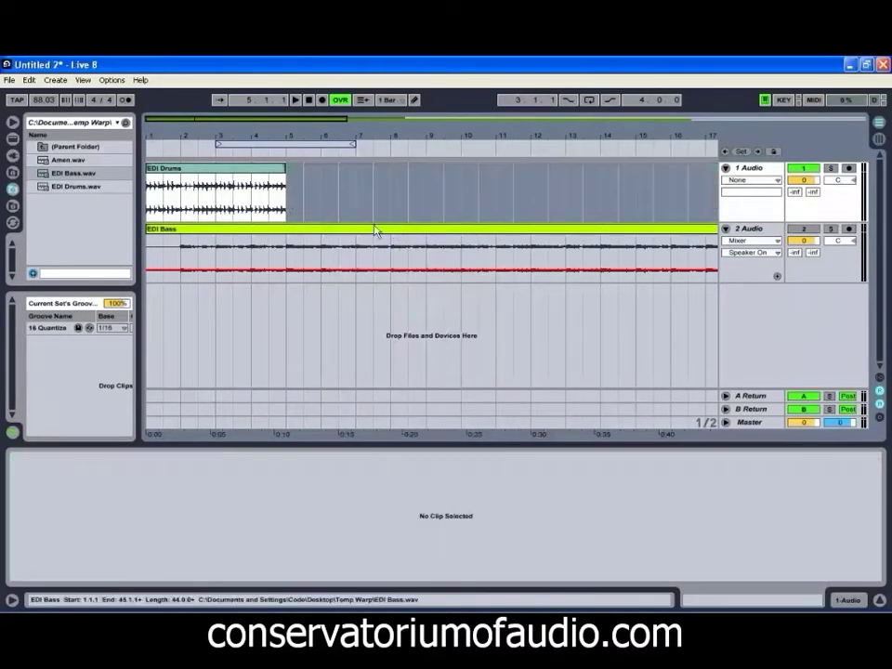
- Loop the four bars from 1.1.1 to bar 5 and play back the warped drums
drag(205, 139, 278, 137)
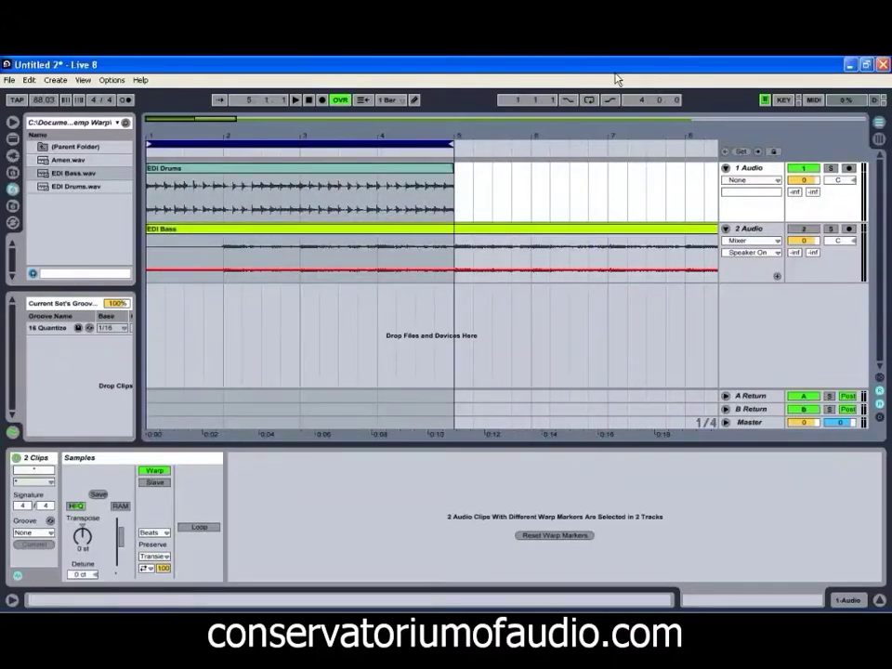
key(space)
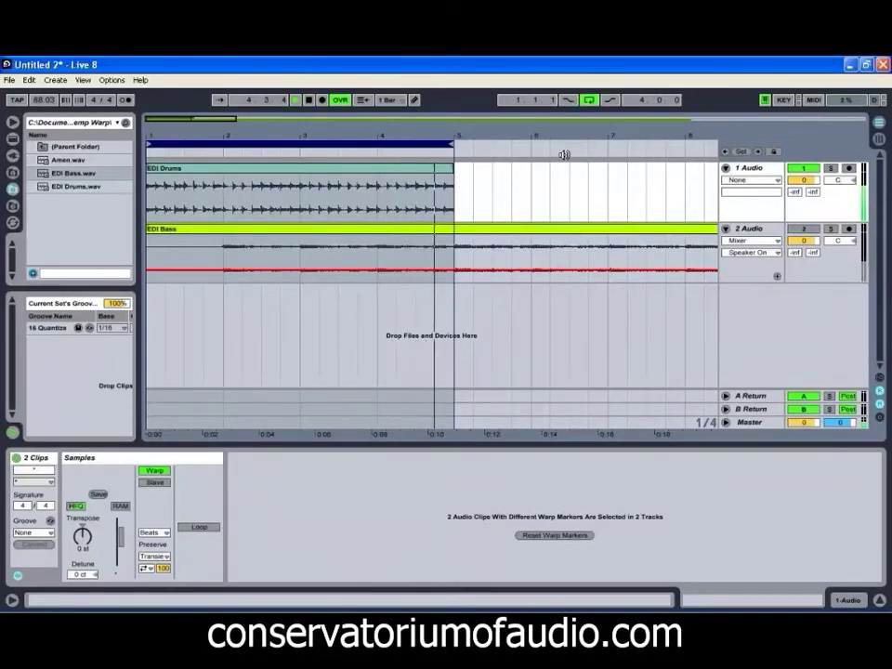
key(space)
- Set 1.1.1 at a new warp marker on the EDI Bass clip's first note and raise the clip gain to 5.94 dB
click(338, 232)
drag(252, 460, 252, 506)
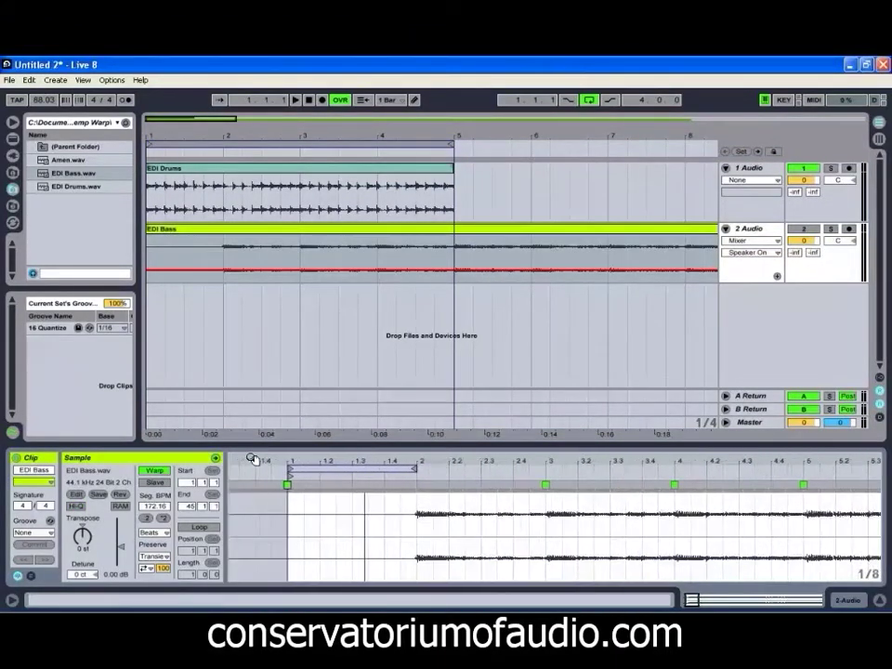
double_click(417, 485)
right_click(415, 486)
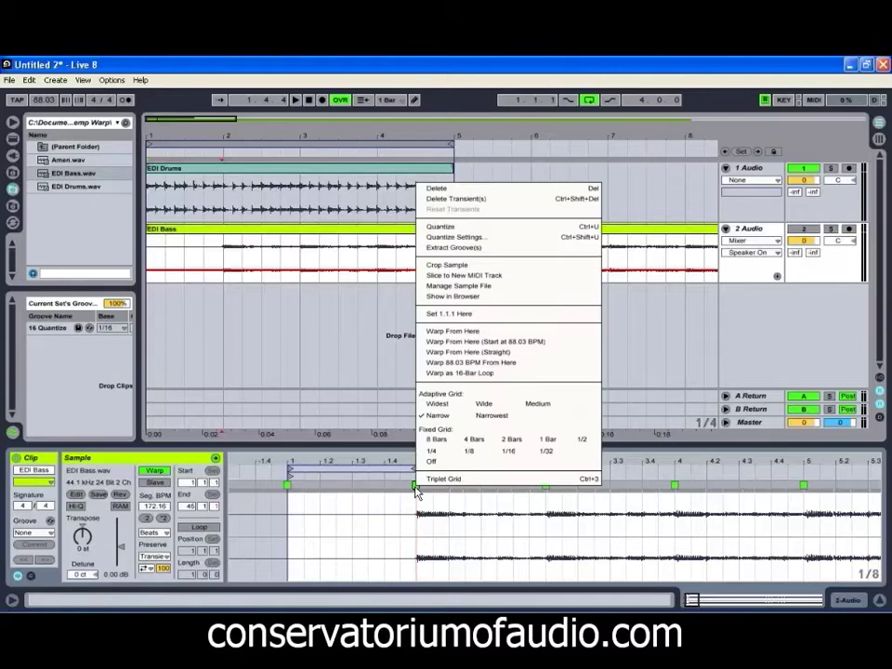
click(469, 317)
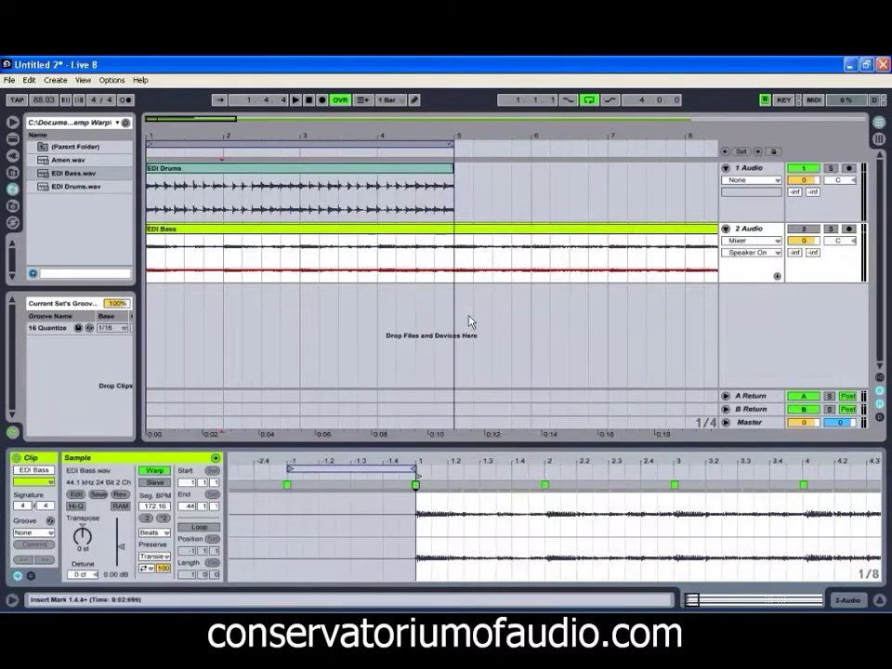
drag(466, 461, 305, 462)
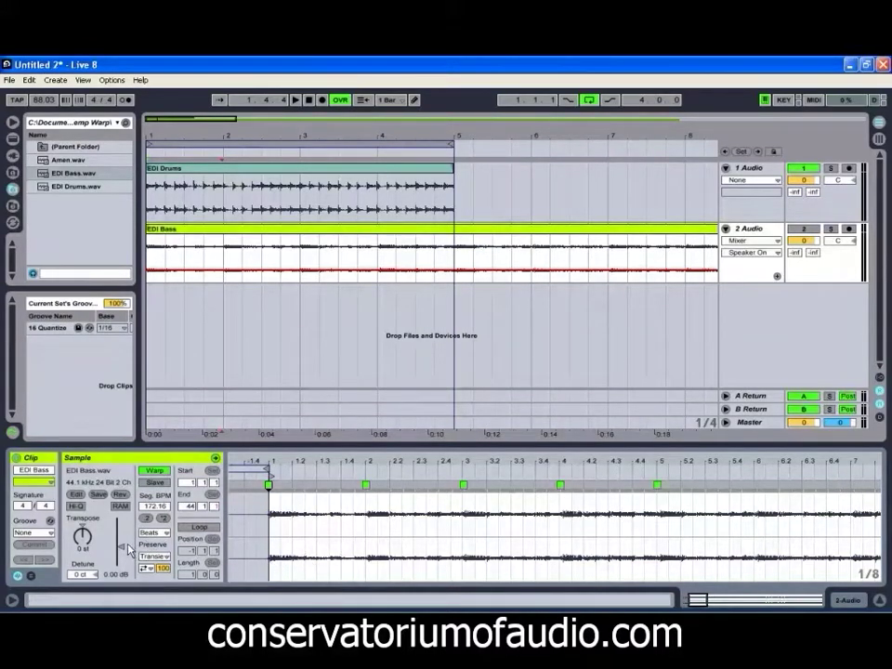
drag(119, 550, 119, 539)
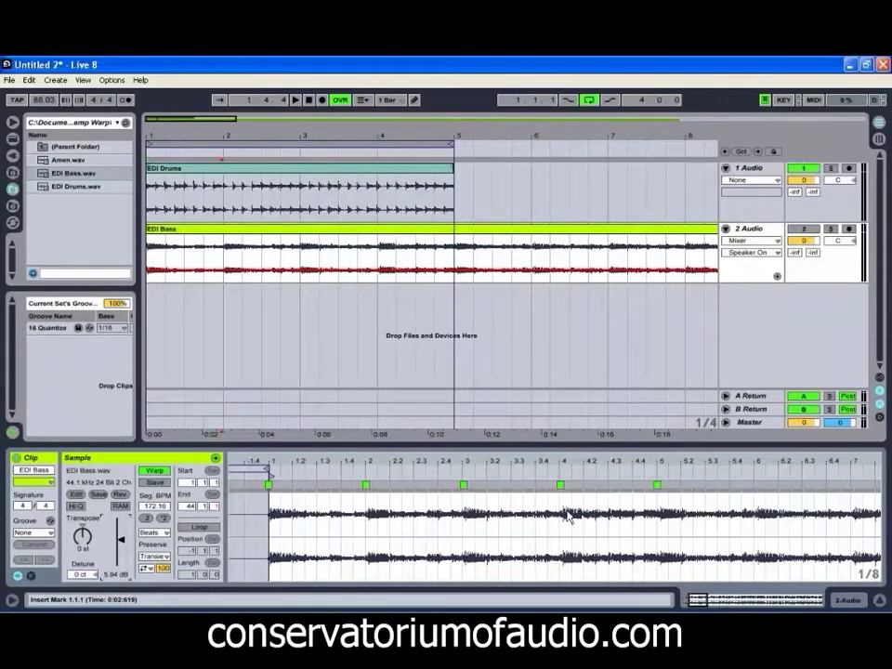
- Align the EDI Bass clip's warp markers at 4.1.1, 3.1.1 and 5.1.1 with the bass notes at those bars
drag(564, 485, 559, 485)
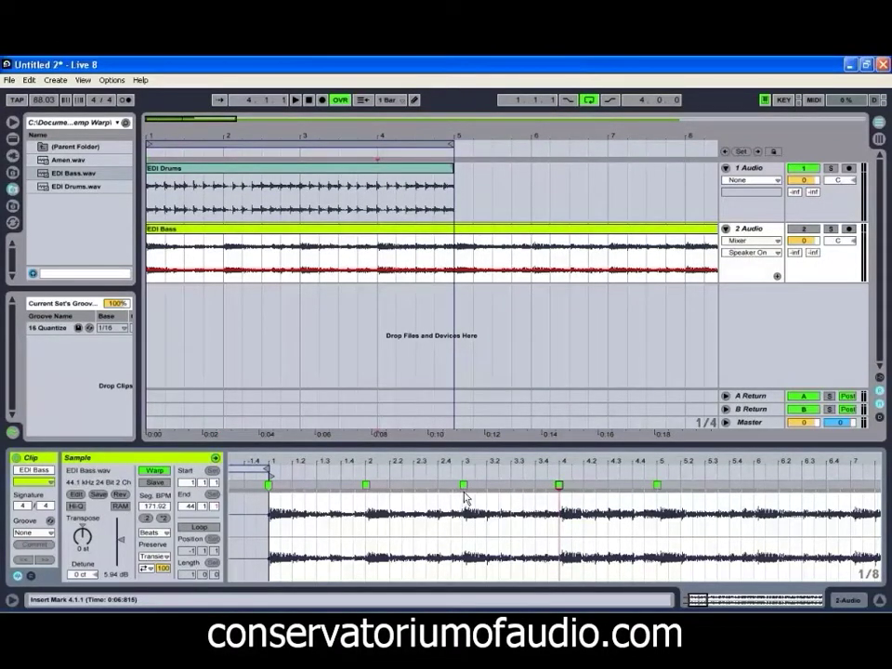
drag(461, 484, 461, 484)
drag(658, 484, 655, 484)
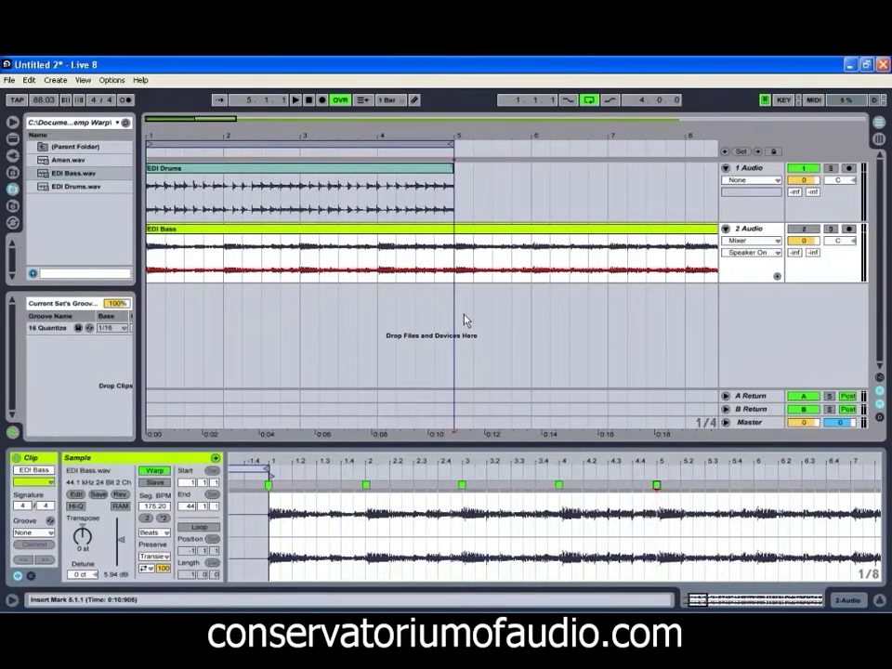
- Split the EDI Bass clip at bar 5 in the arrangement and remove the part after the split
key(ctrl+e)
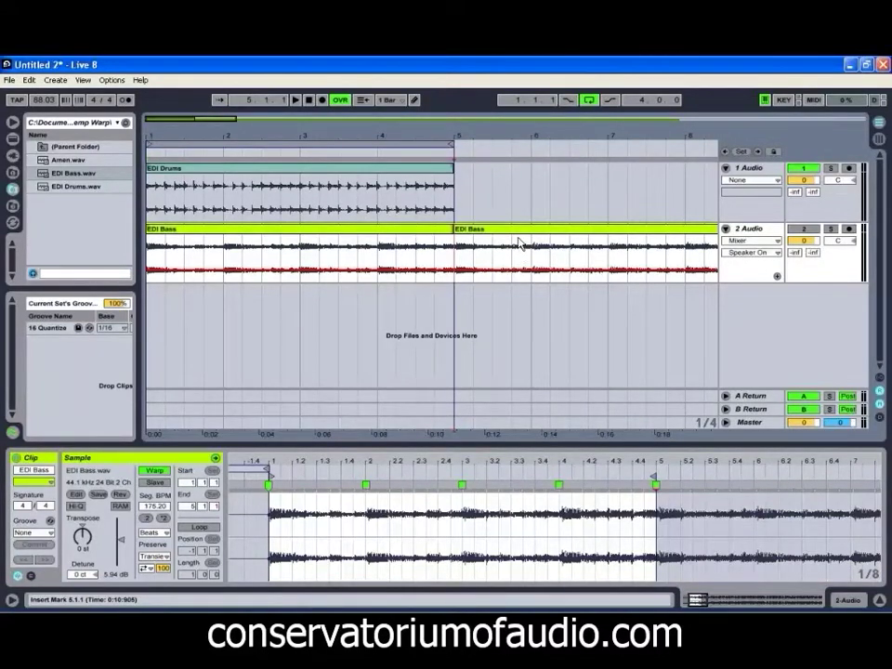
right_click(520, 232)
click(544, 275)
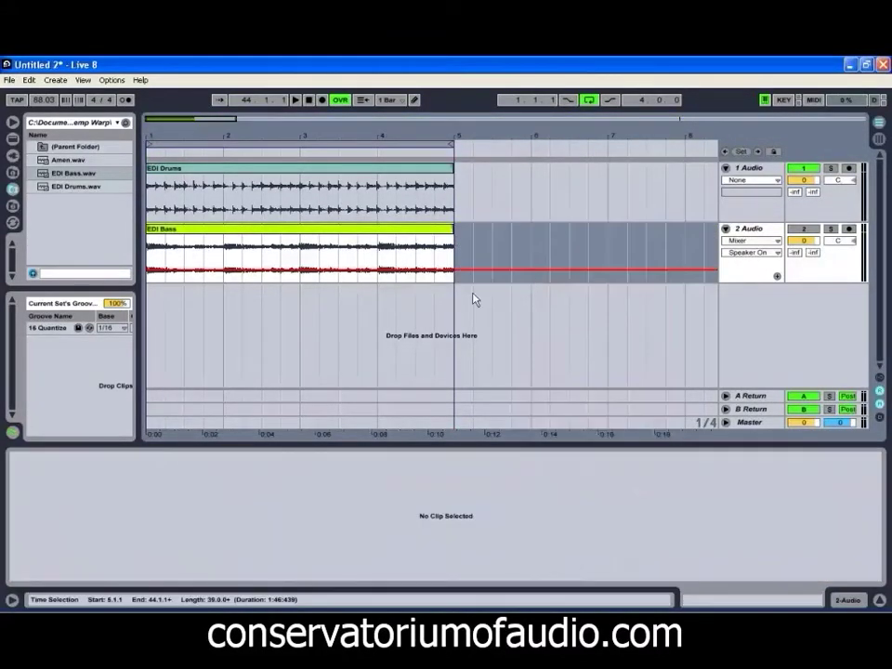
- Add warp markers to the EDI Bass clip at 1.2, 1.2.3, 1.3, 1.3.3, 1.4 and 1.4.3, and align the marker at 2.1.1
click(285, 230)
drag(345, 458, 343, 458)
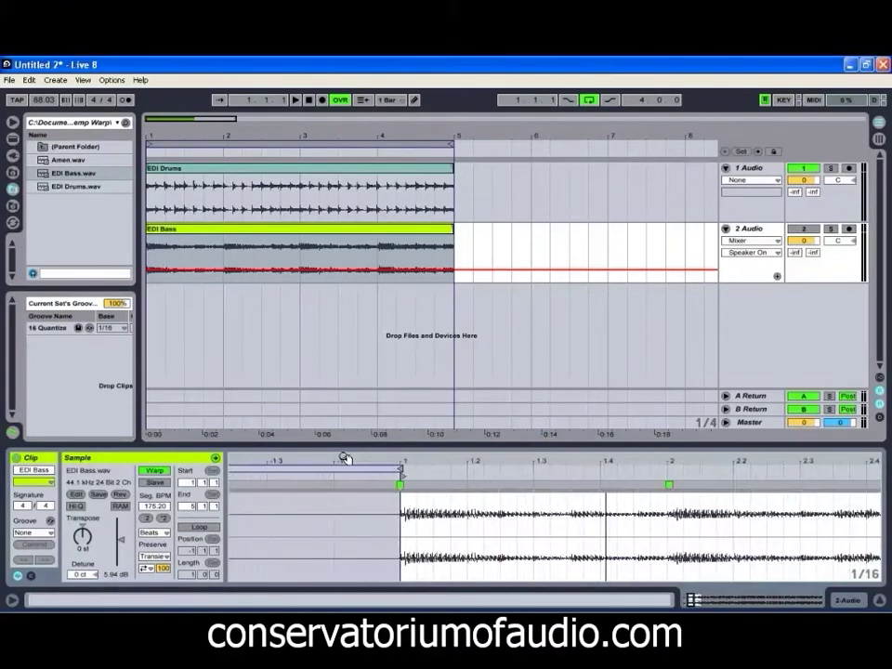
double_click(437, 485)
double_click(471, 485)
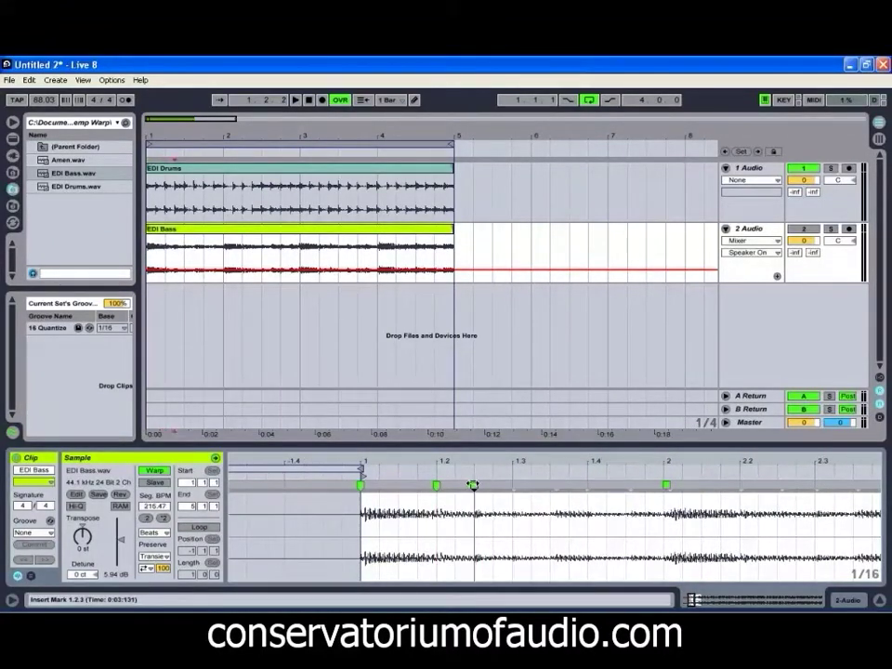
double_click(512, 484)
double_click(551, 485)
double_click(587, 485)
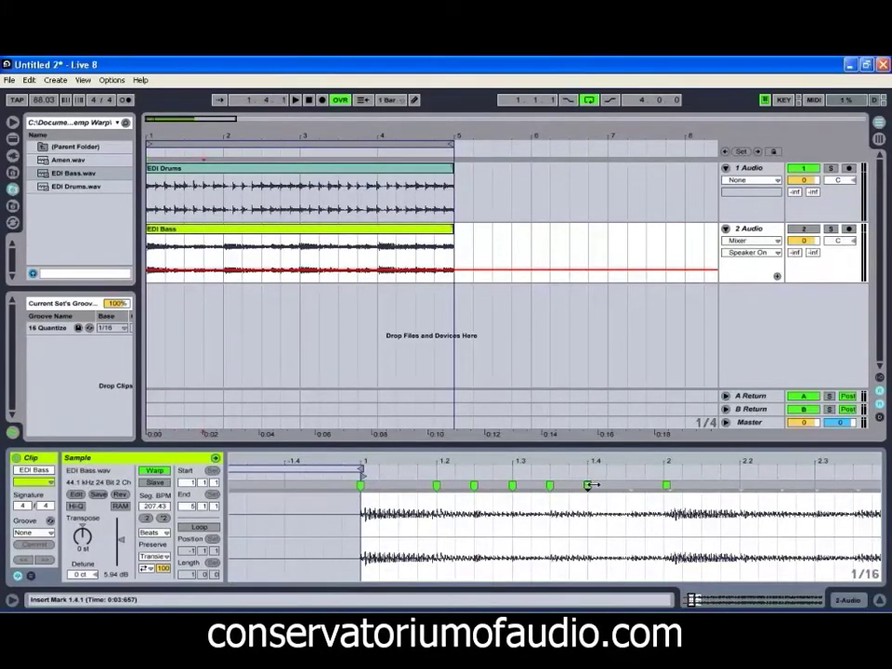
double_click(625, 484)
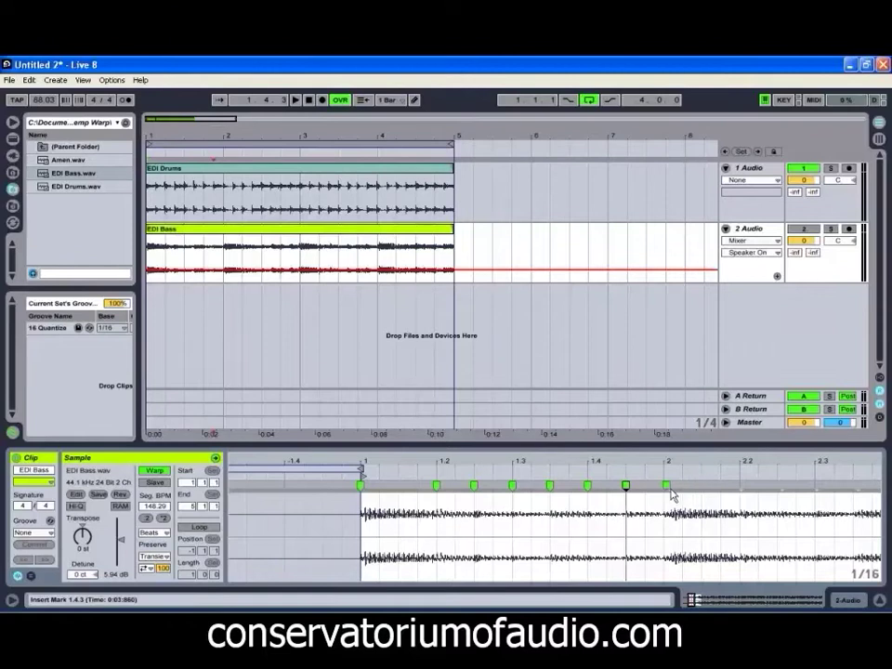
double_click(665, 485)
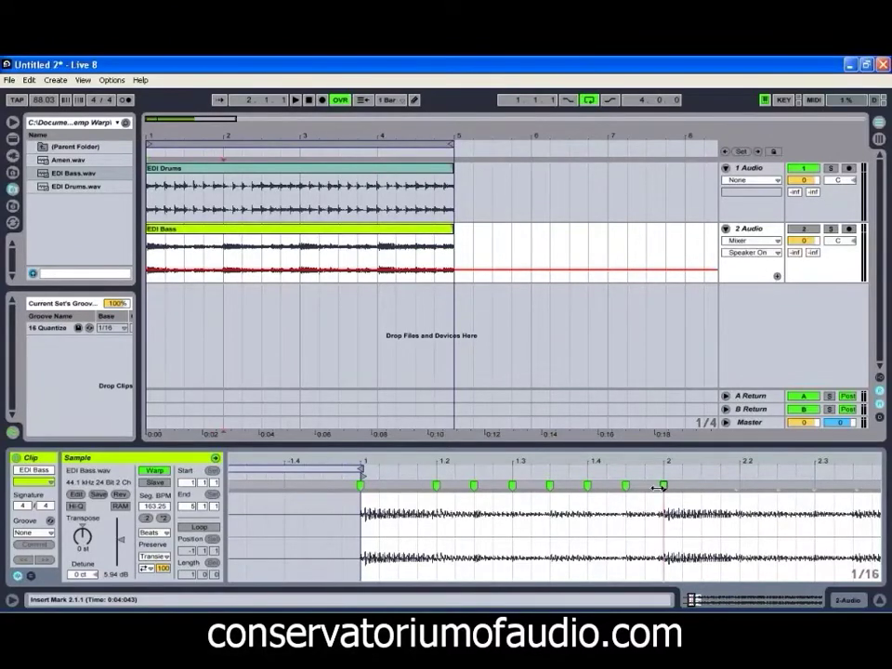
- Add warp markers to the EDI Bass clip at 2.2, 2.2.3, 2.3, 2.3.3, 2.4 and 2.4.3, and fix the marker at 3.1.1
double_click(739, 485)
double_click(778, 485)
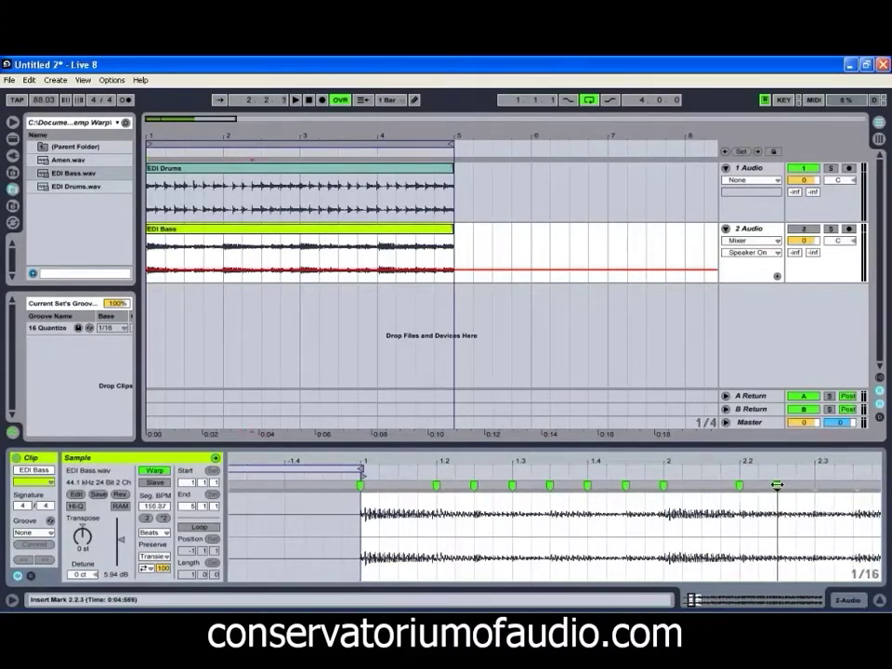
double_click(815, 485)
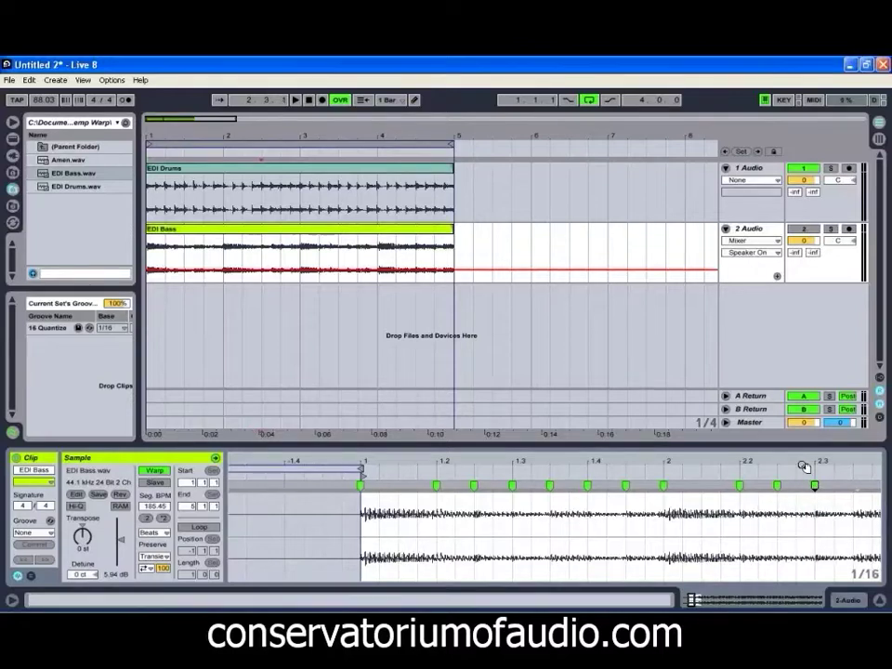
scroll(804, 466, right, 3)
double_click(517, 485)
double_click(552, 485)
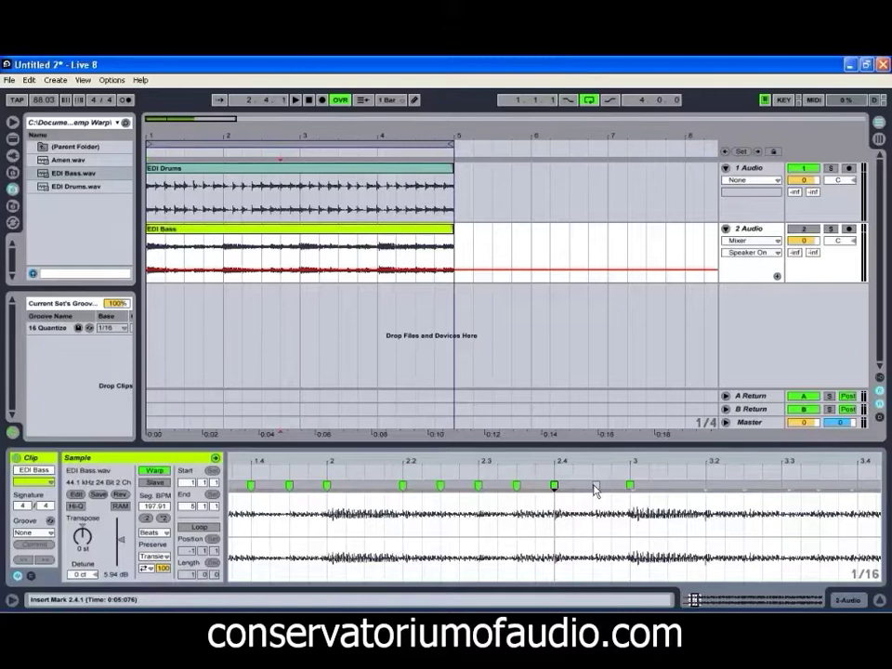
double_click(594, 485)
double_click(629, 485)
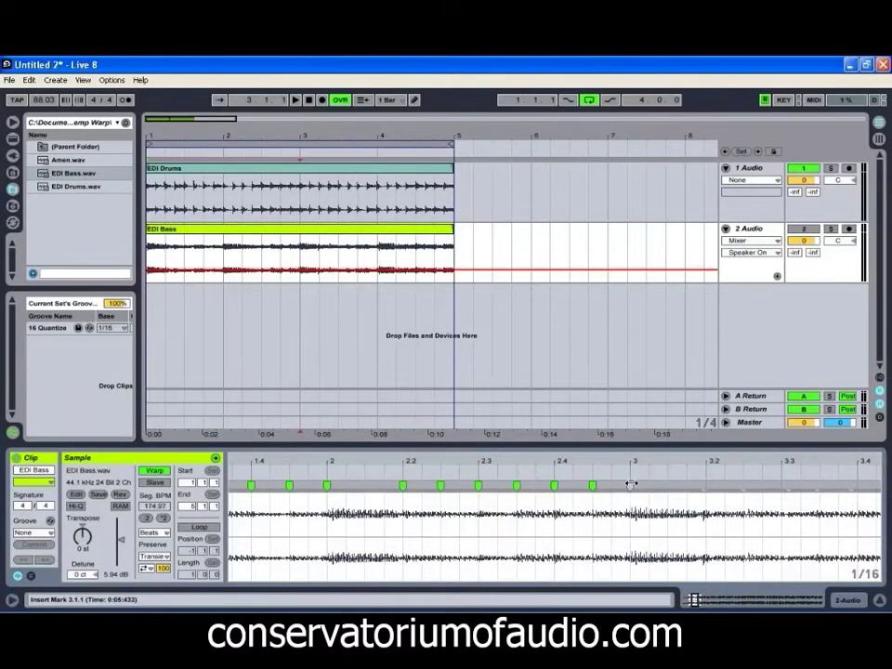
double_click(630, 485)
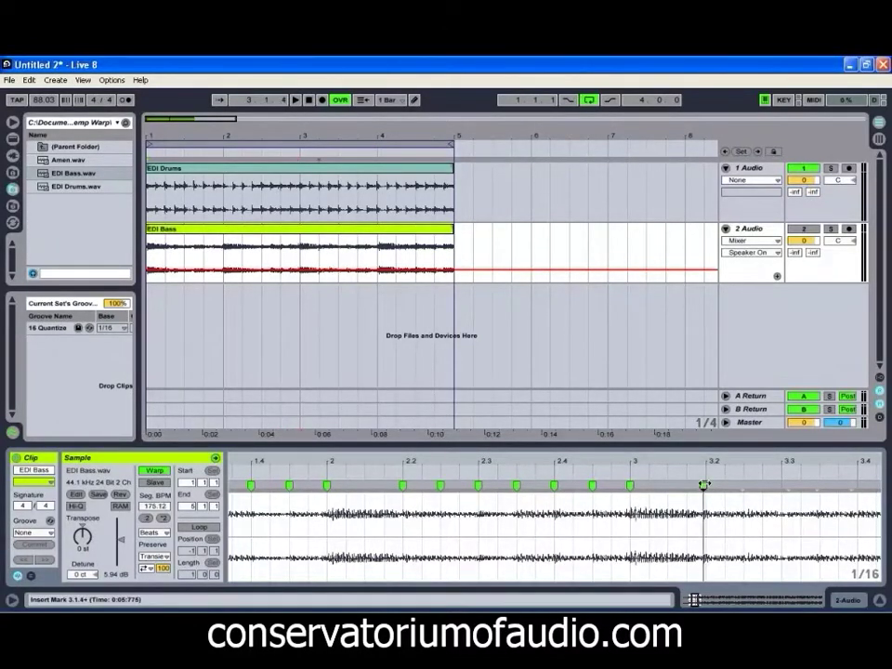
- Add EDI Bass warp markers at 3.2, 3.2.3, 3.3, 3.3.3, 3.4 and 3.4.3, and adjust the marker at 4.1.1
double_click(703, 485)
drag(753, 456, 426, 457)
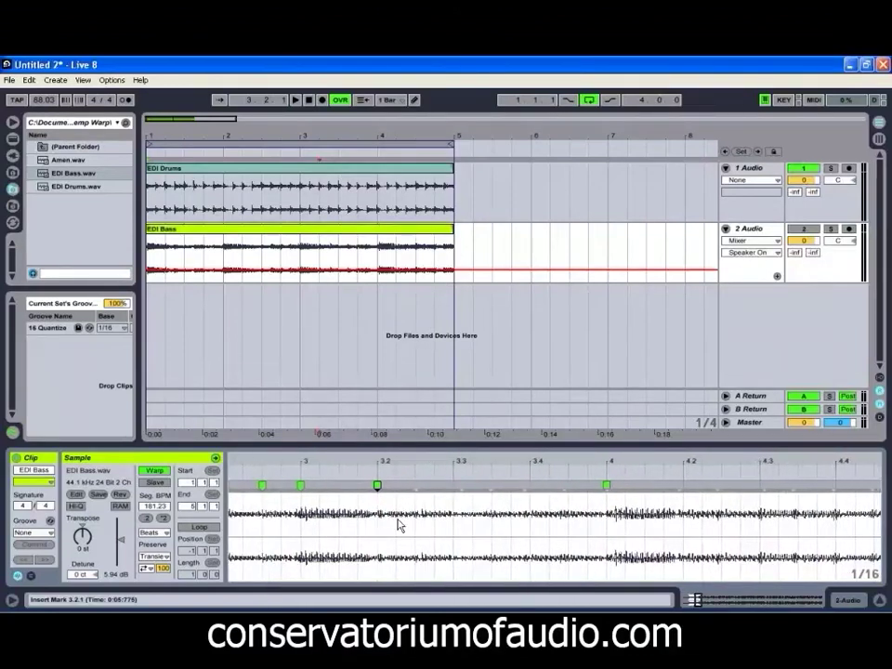
double_click(451, 486)
double_click(491, 485)
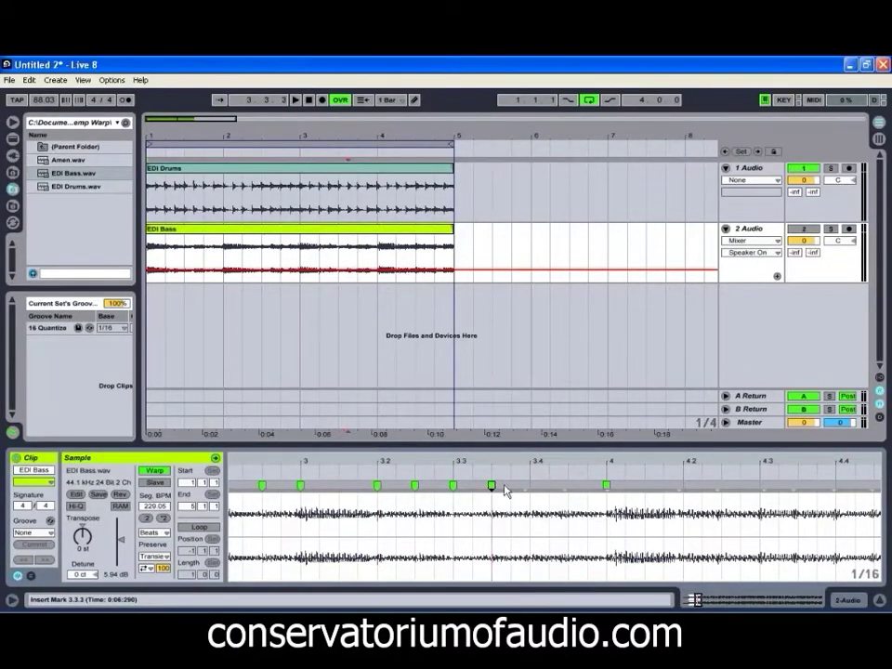
double_click(530, 485)
double_click(568, 485)
drag(606, 484, 604, 485)
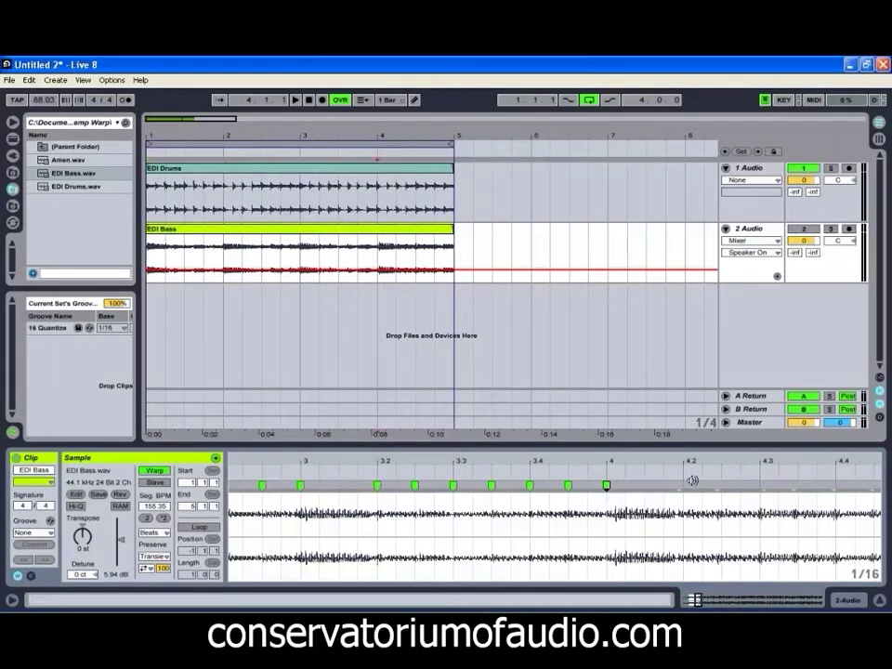
- Add EDI Bass warp markers at 4.2, 4.2.3, 4.3, 4.3.3, 4.4 and 4.4.3, and fix the marker at 5.1.1
double_click(682, 485)
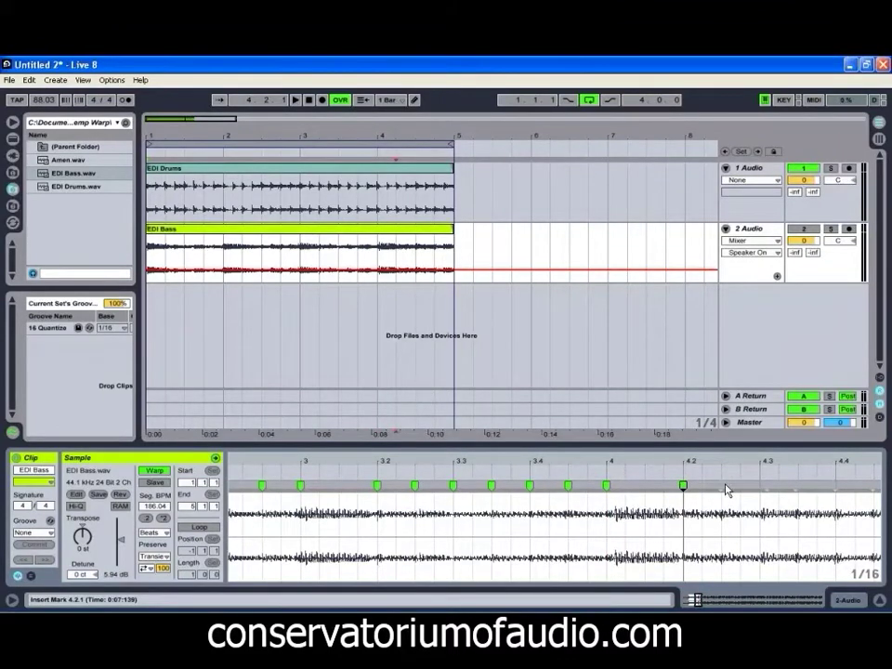
double_click(722, 485)
double_click(759, 485)
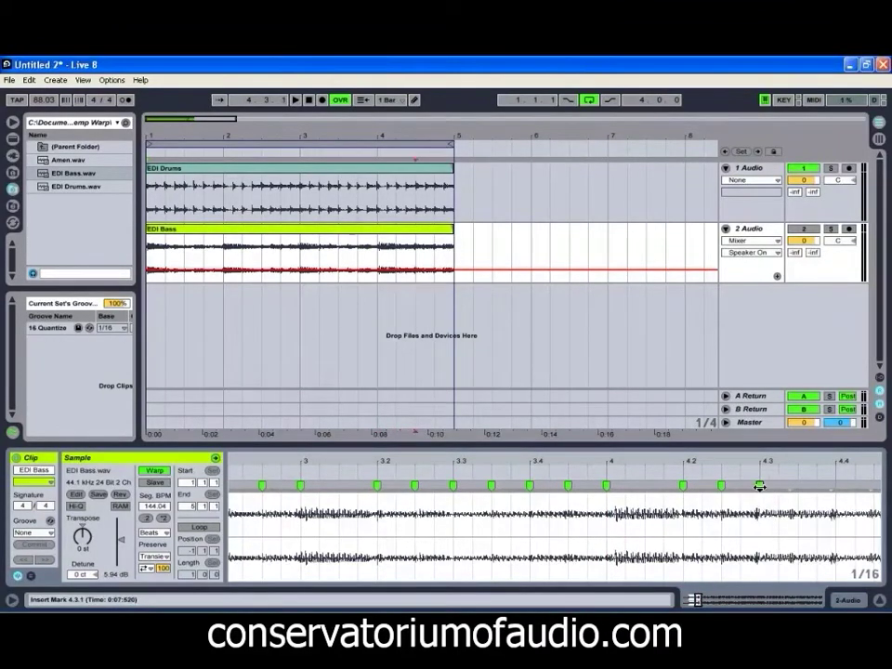
double_click(797, 485)
double_click(835, 485)
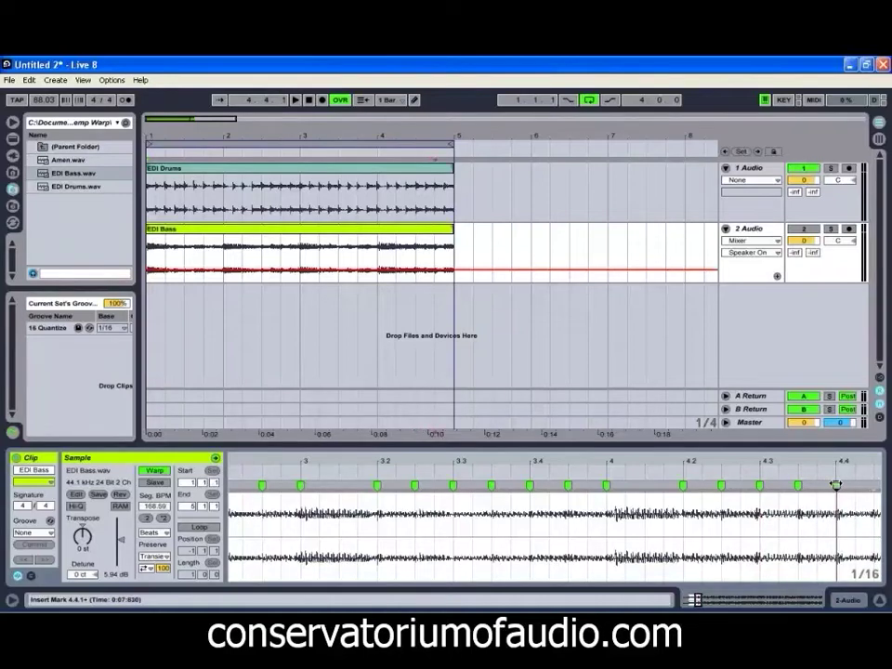
drag(834, 462, 571, 462)
double_click(611, 485)
double_click(648, 494)
double_click(650, 484)
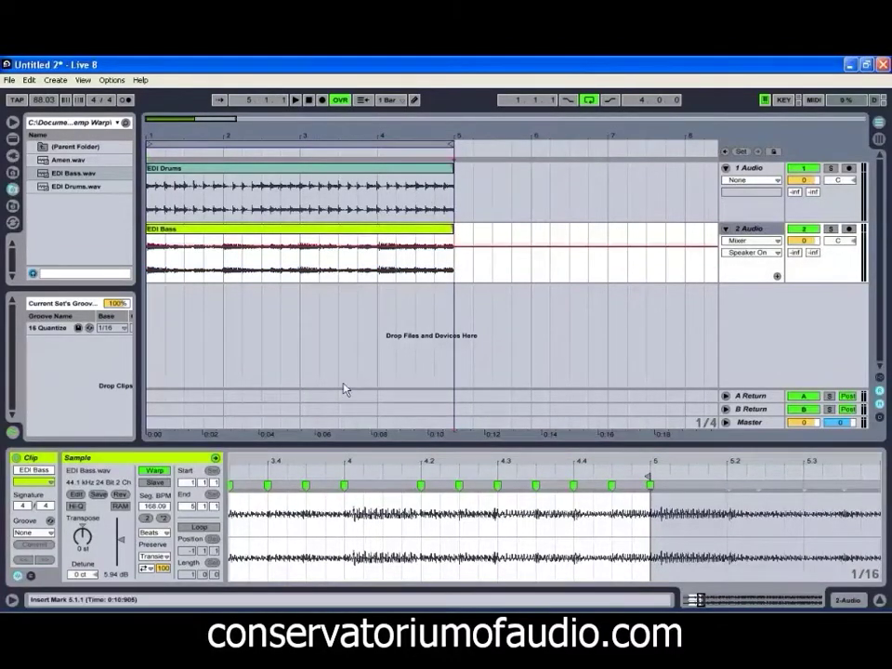
- Play the drum and bass loop and set the EDI Bass clip's gain to 6.00 dB
drag(122, 546, 109, 547)
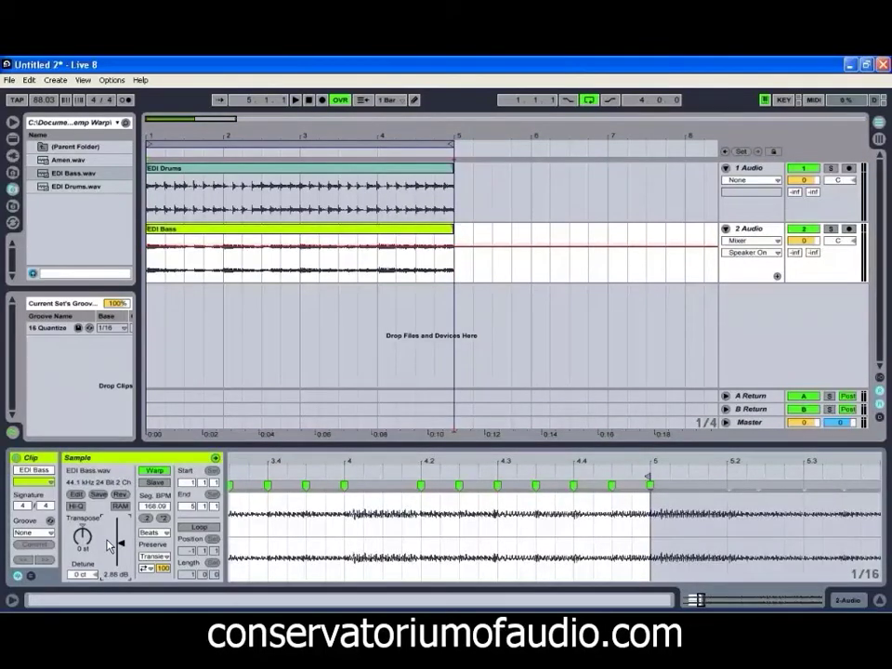
click(295, 102)
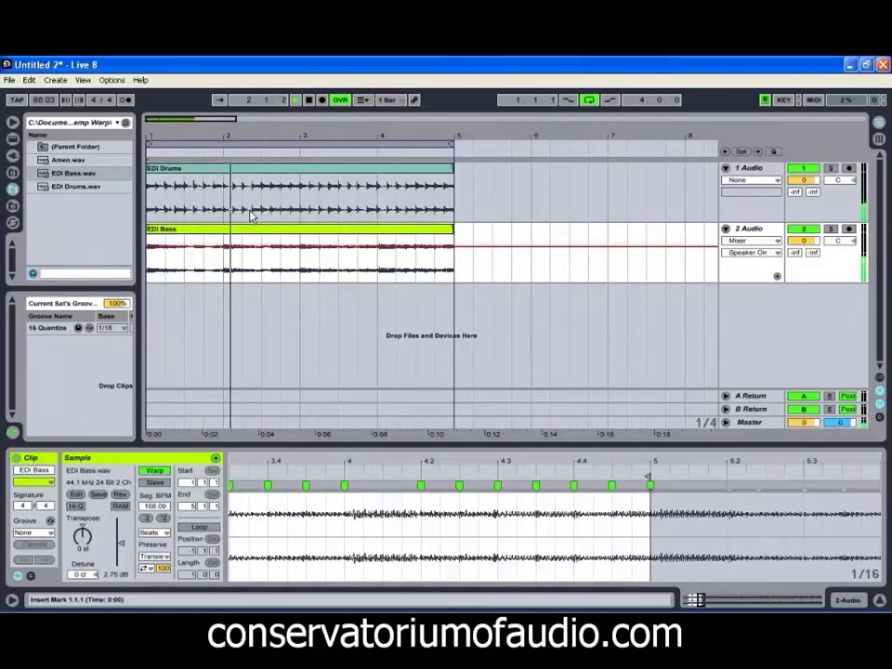
drag(113, 554, 109, 546)
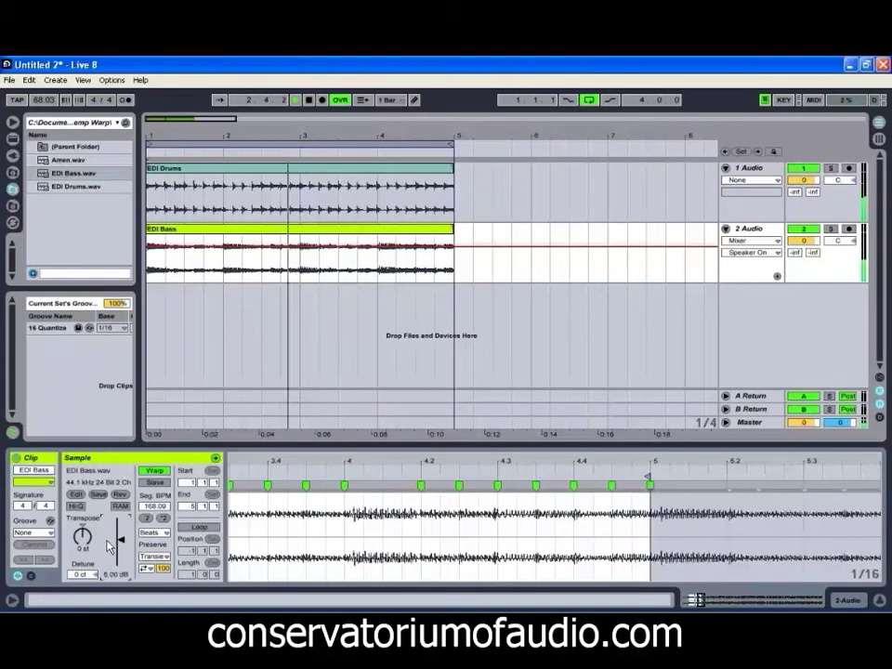
- Balance the EDI Drums clip against the bass by setting its clip gain to -3.83 dB
click(363, 179)
drag(110, 527, 126, 539)
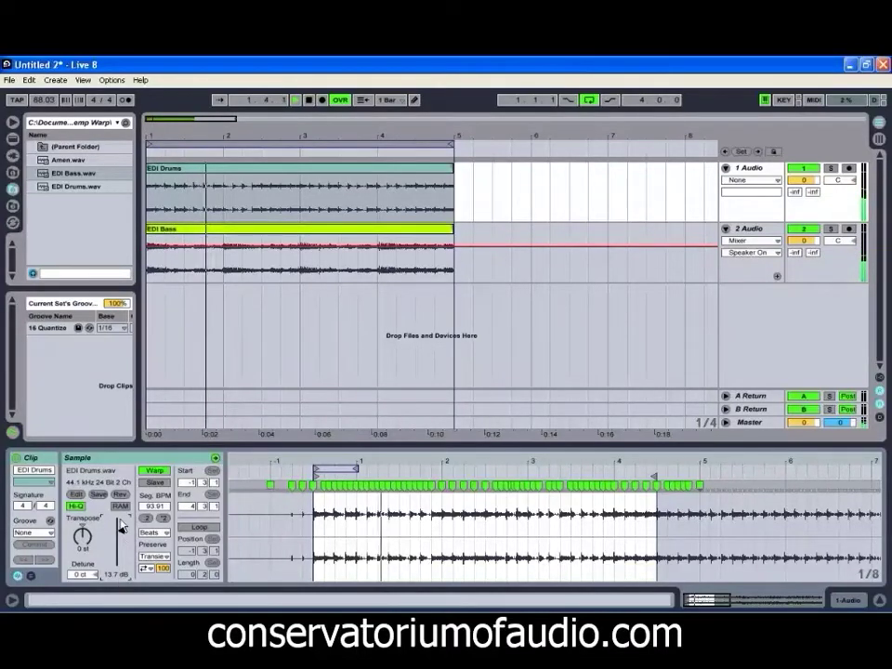
drag(121, 537, 110, 535)
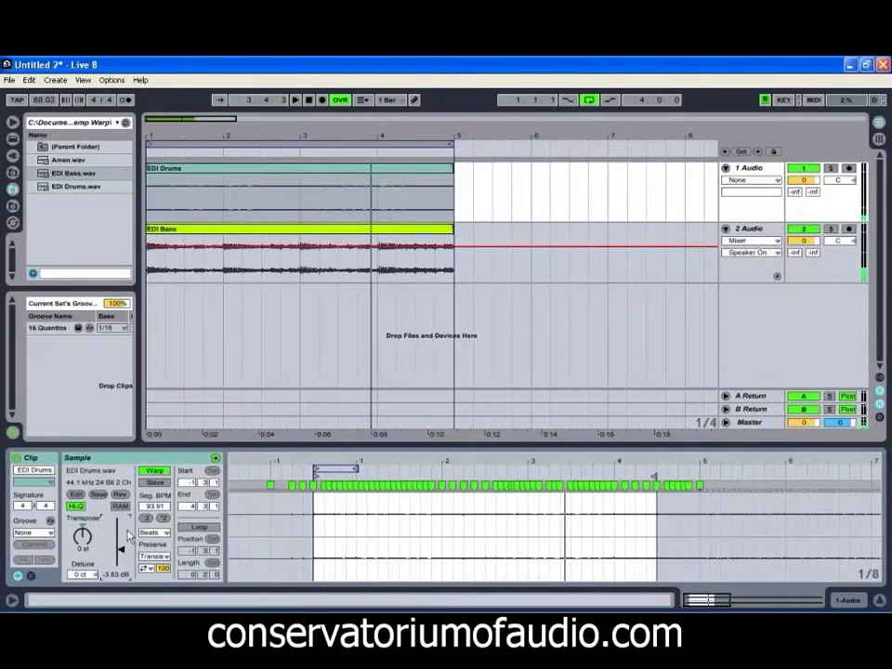
- Enable Hi-Q on the EDI Bass clip, set its warp mode to Tones and play back the loop
click(235, 235)
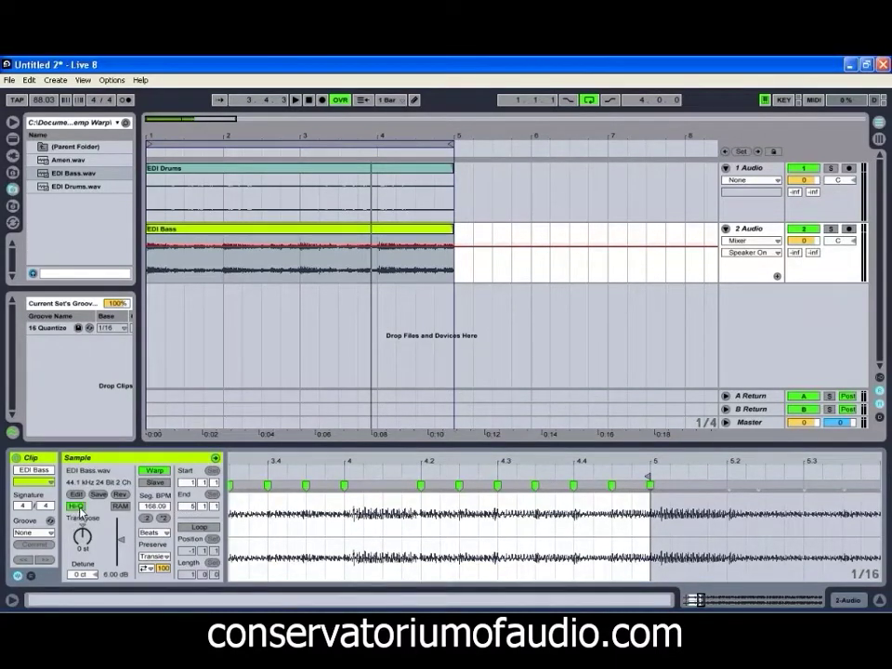
click(160, 537)
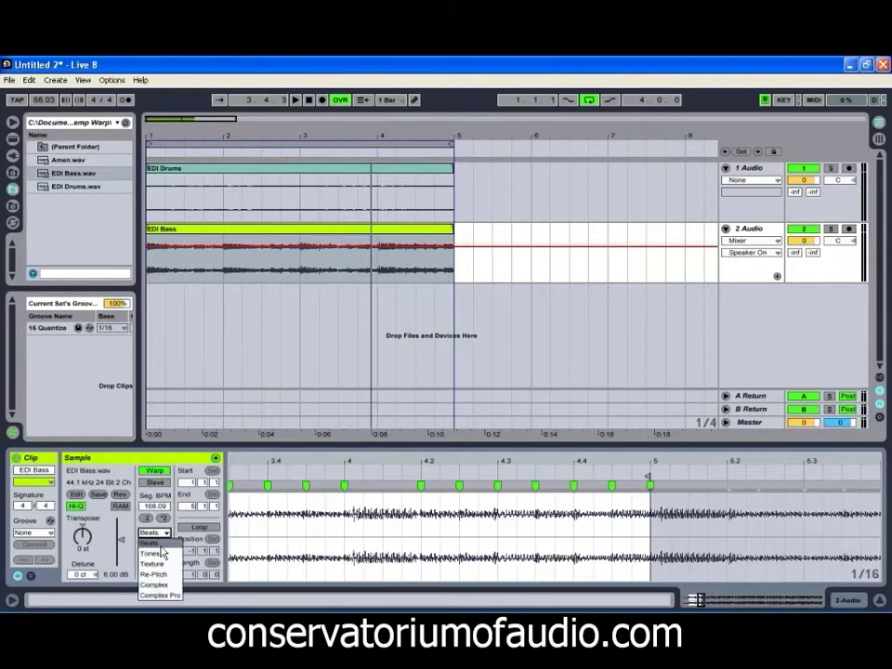
click(154, 552)
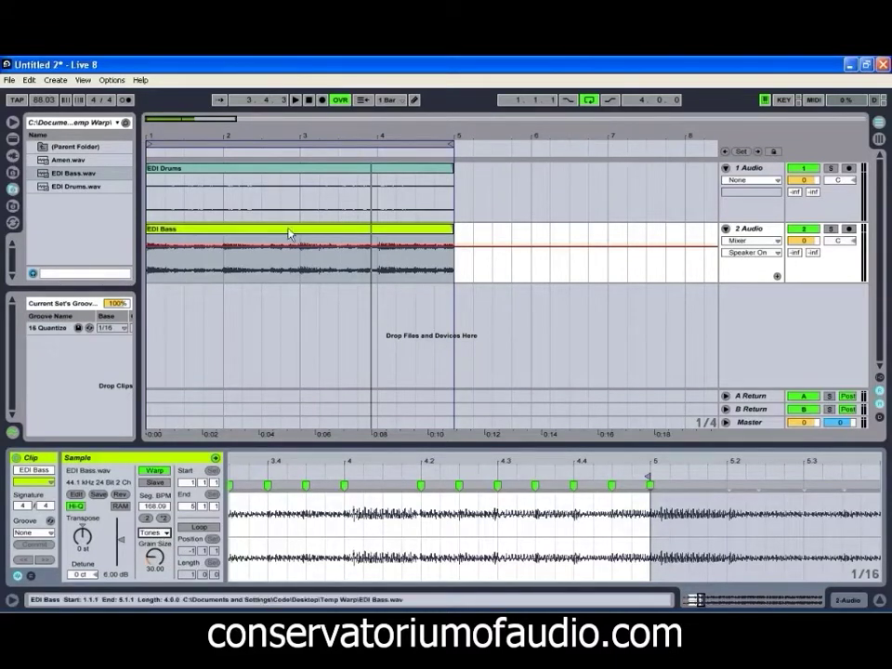
click(296, 99)
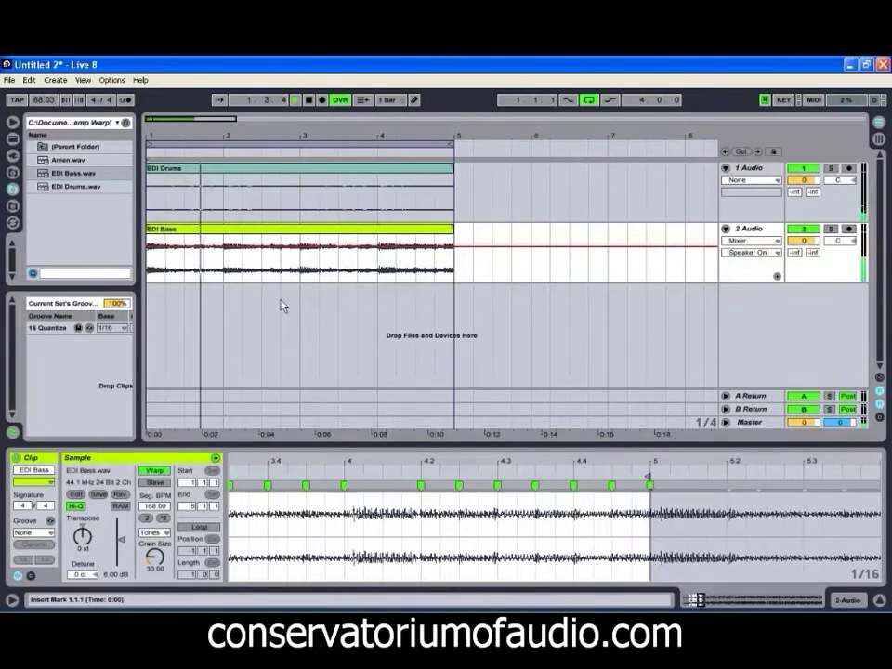
- Try the Texture warp mode on the EDI Bass clip during playback and switch it back to Tones
click(156, 532)
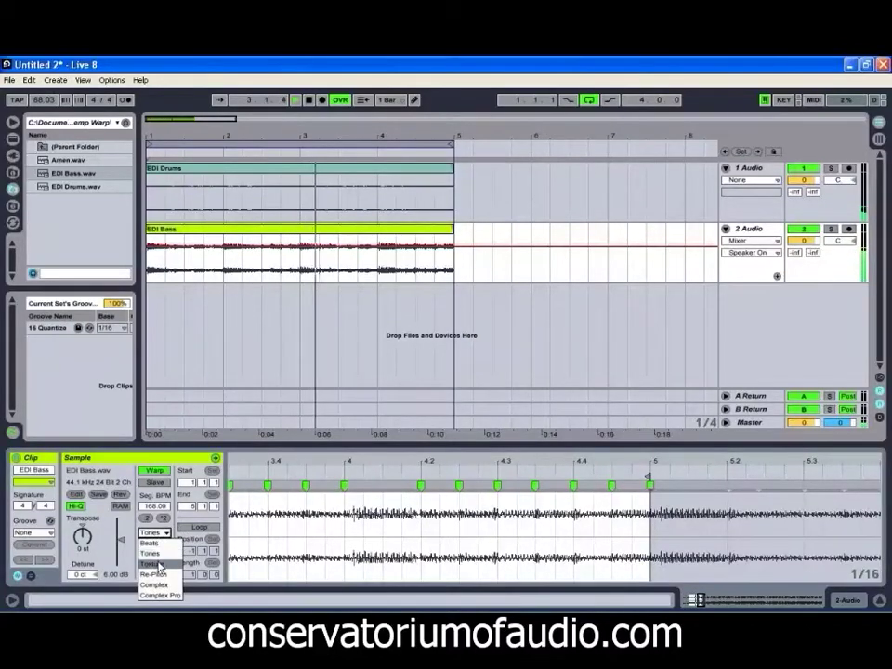
click(154, 563)
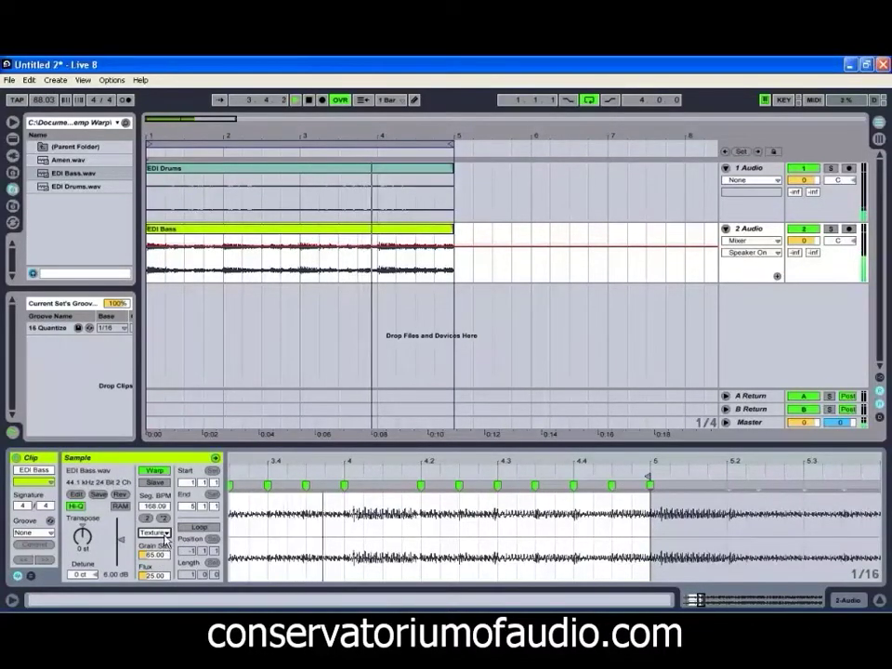
click(155, 533)
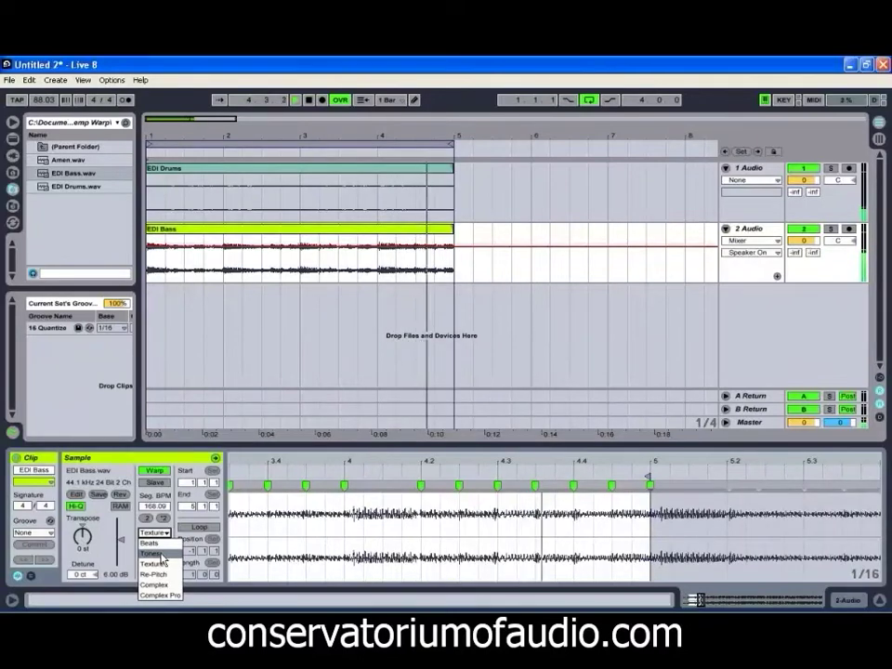
click(161, 555)
- Set the EDI Bass clip's warp mode to Complex and audition it with the drums
drag(160, 560, 168, 537)
click(168, 534)
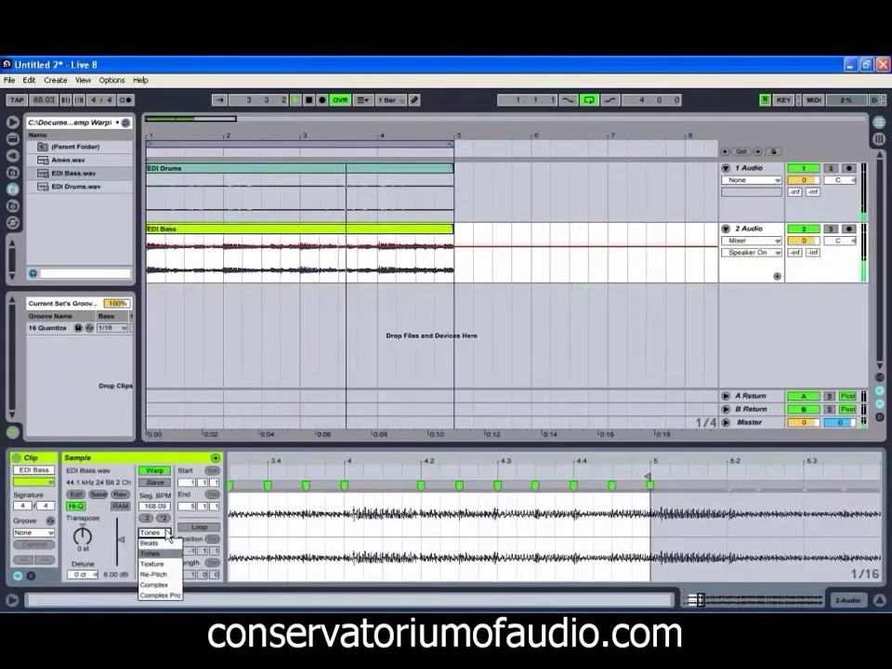
click(165, 586)
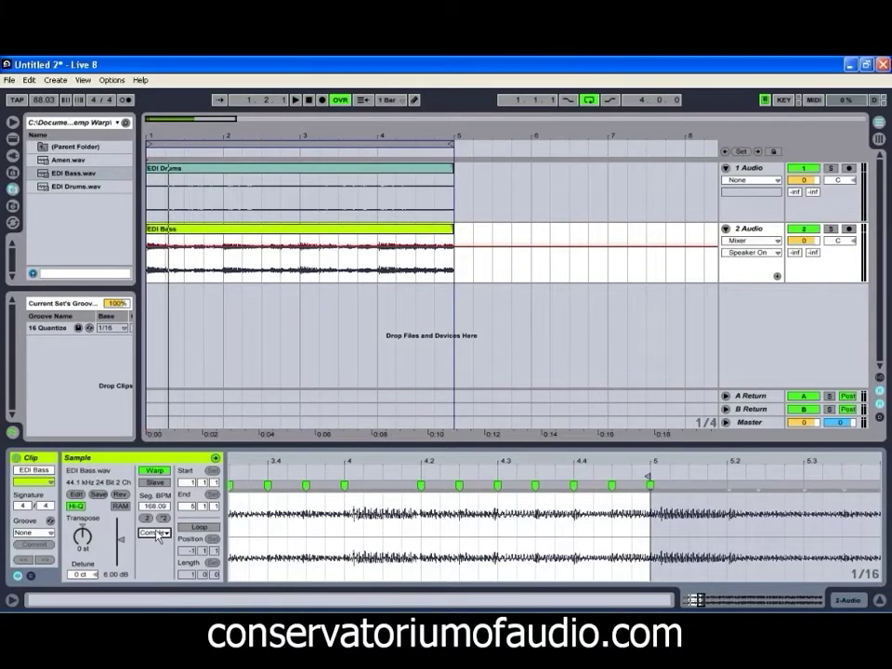
- Try the Complex Pro warp mode on the EDI Bass clip, set it to Tones and play back the loop
click(158, 537)
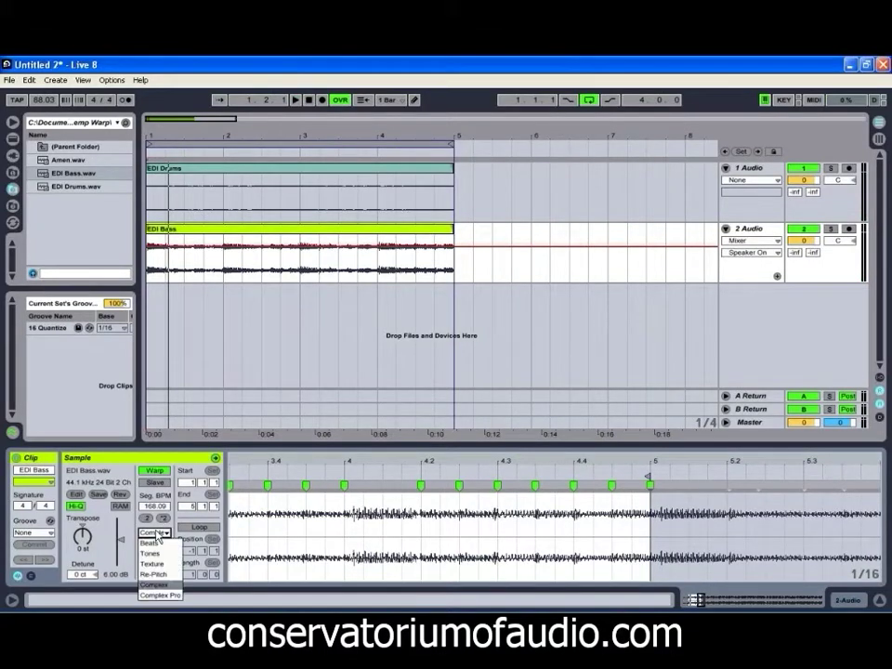
click(152, 594)
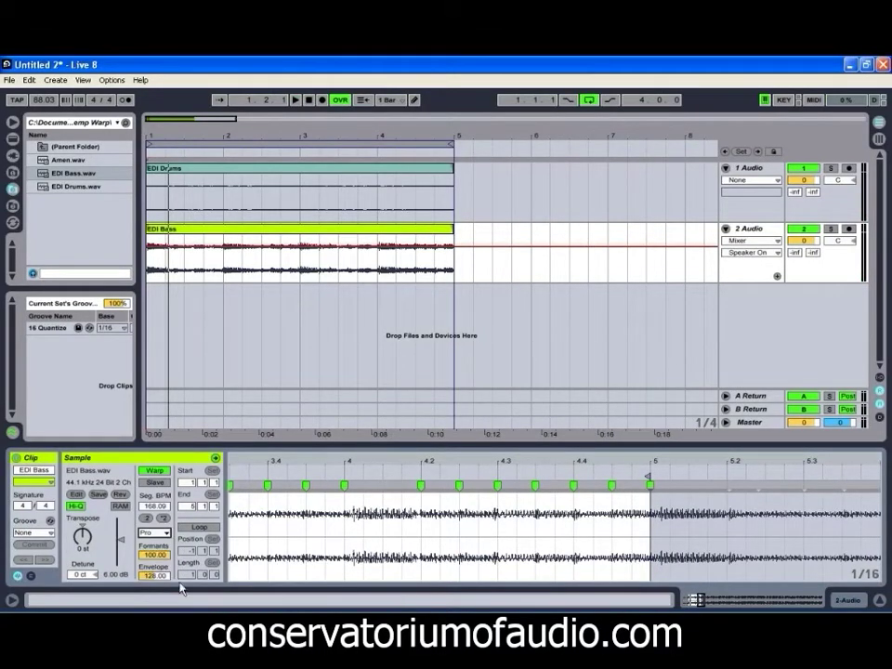
click(158, 535)
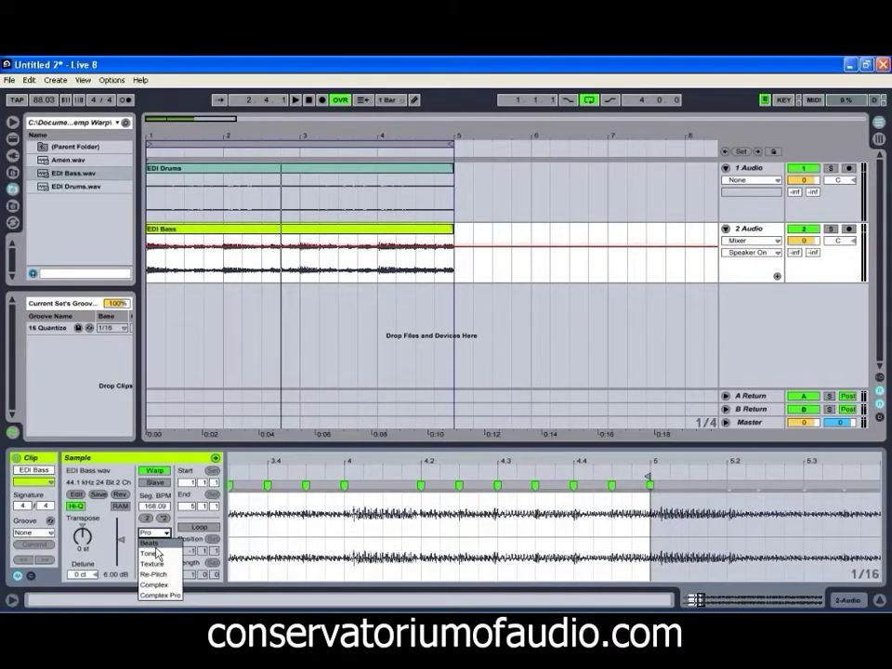
click(153, 554)
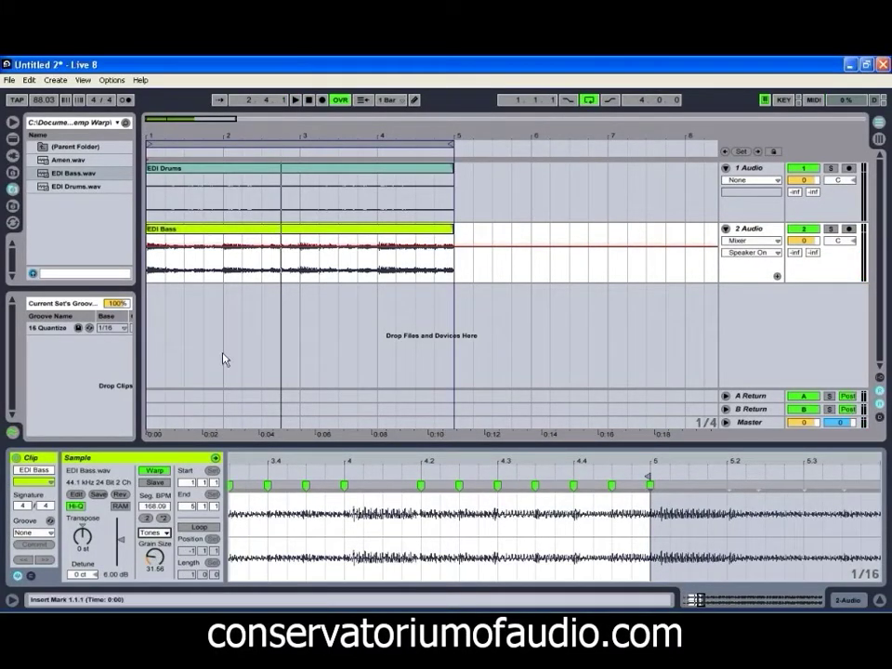
click(297, 101)
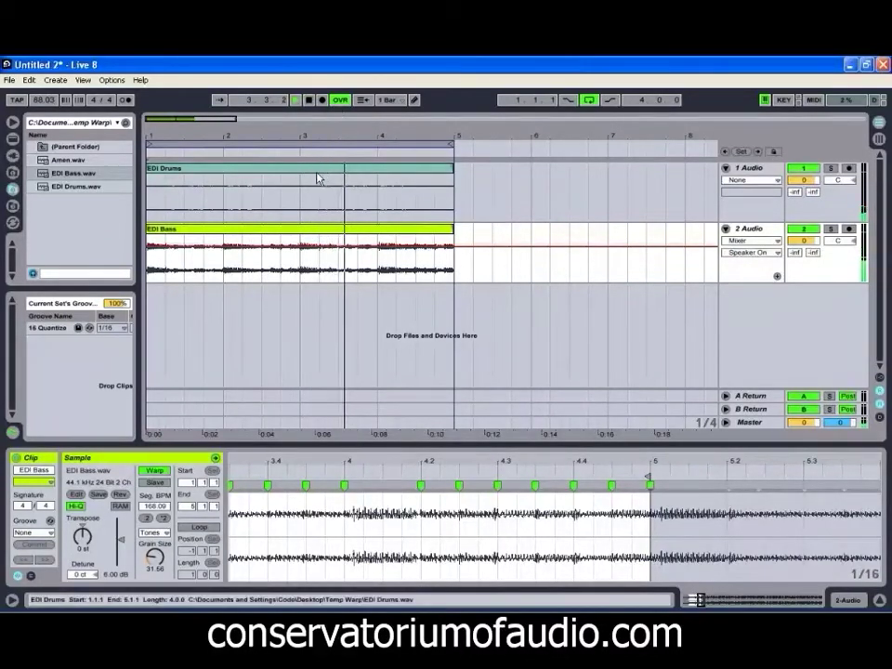
key(space)
- Halve the EDI Bass clip's segment tempo to 84.04 BPM and extend the clip end to 5.1.1
click(336, 226)
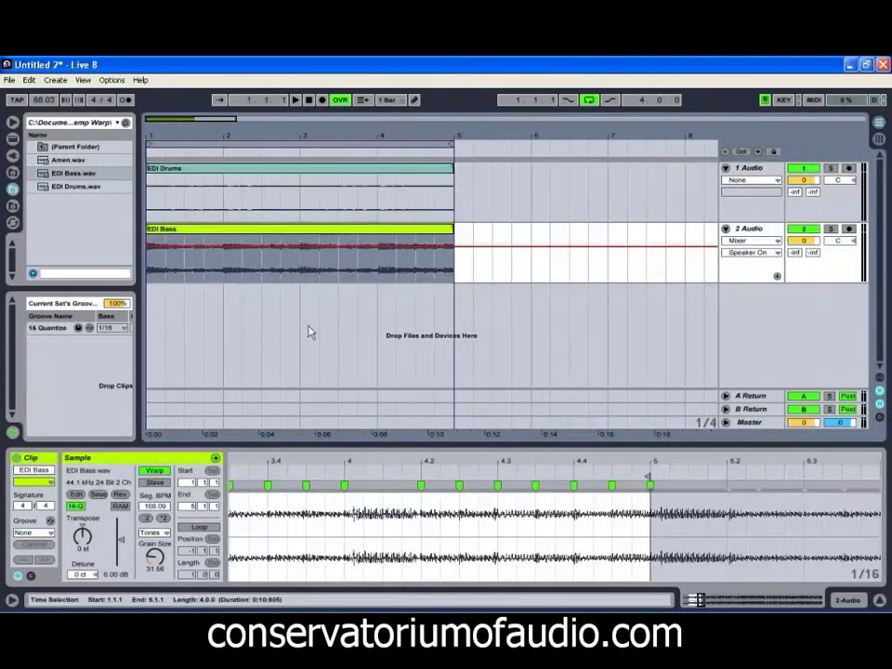
click(145, 518)
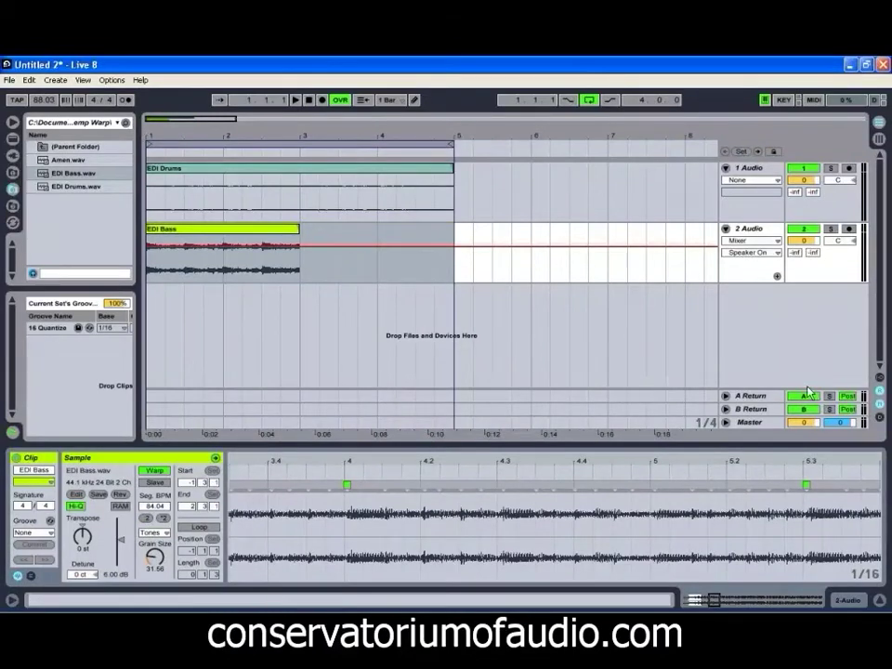
drag(317, 464, 317, 470)
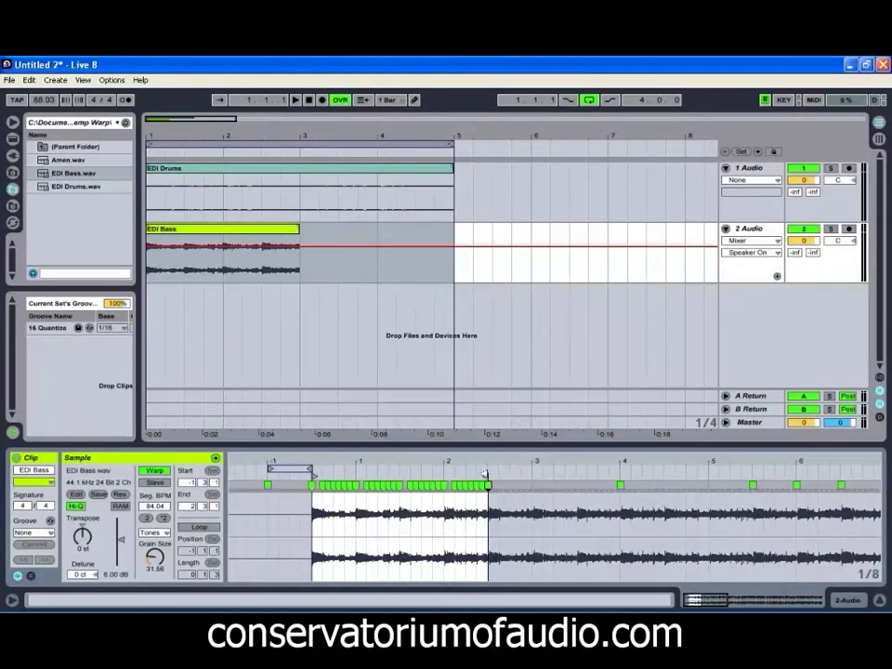
drag(488, 481, 704, 476)
- Place warp markers on the EDI Bass notes and align them to the sixteenth grid from 2.3.3 to 3.1.1
drag(406, 457, 430, 475)
double_click(347, 484)
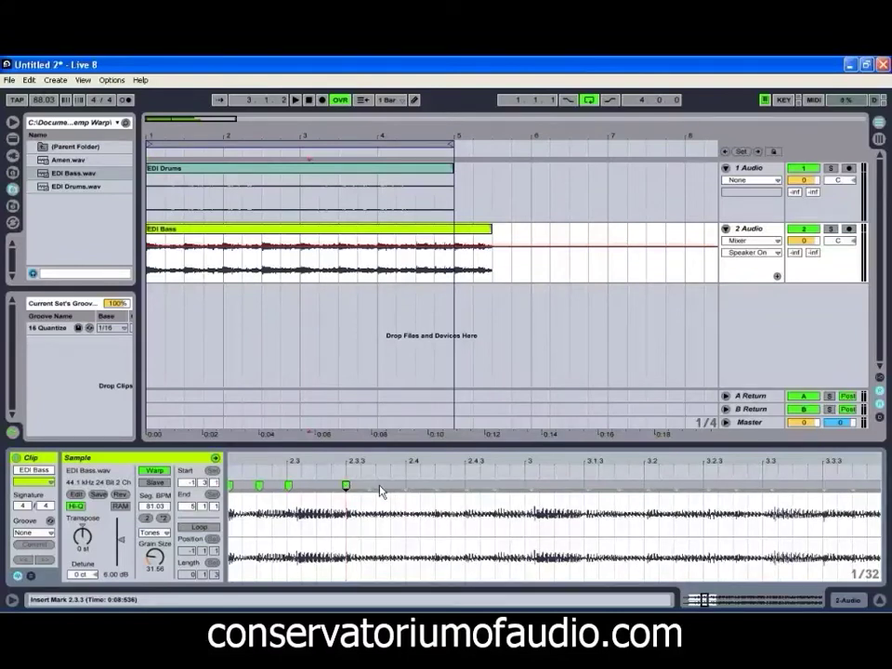
double_click(375, 484)
double_click(405, 484)
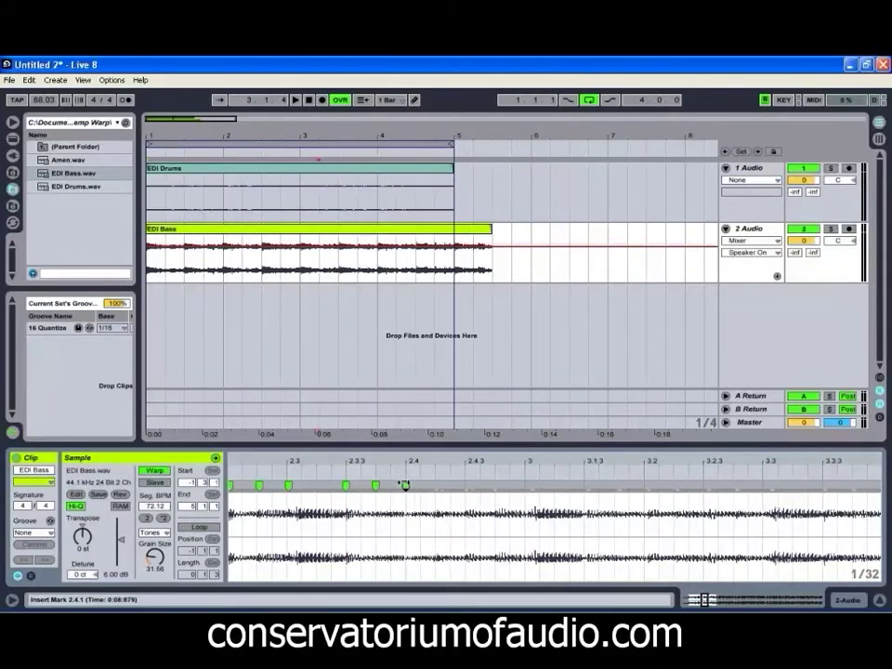
double_click(434, 484)
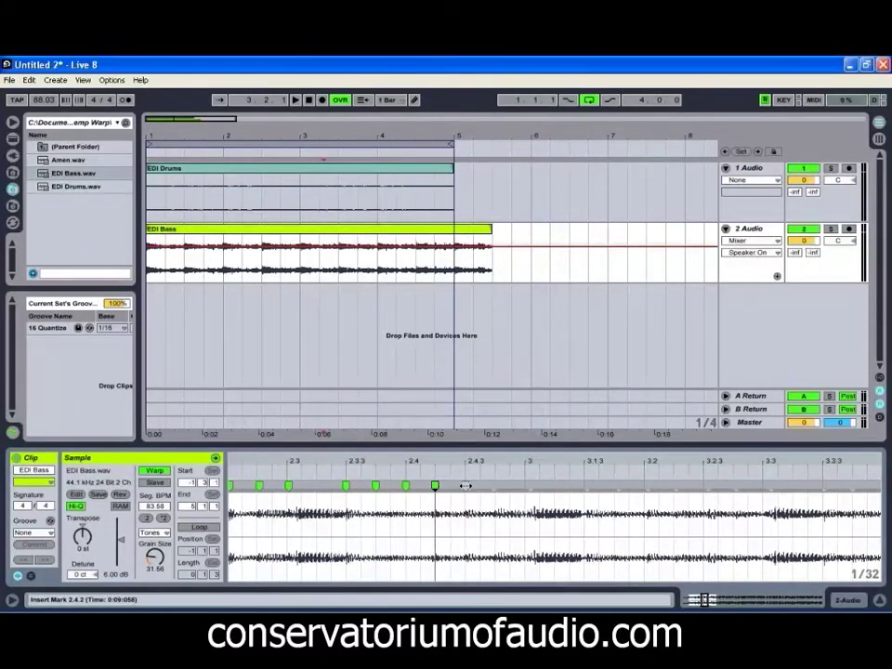
double_click(464, 484)
double_click(494, 484)
double_click(525, 484)
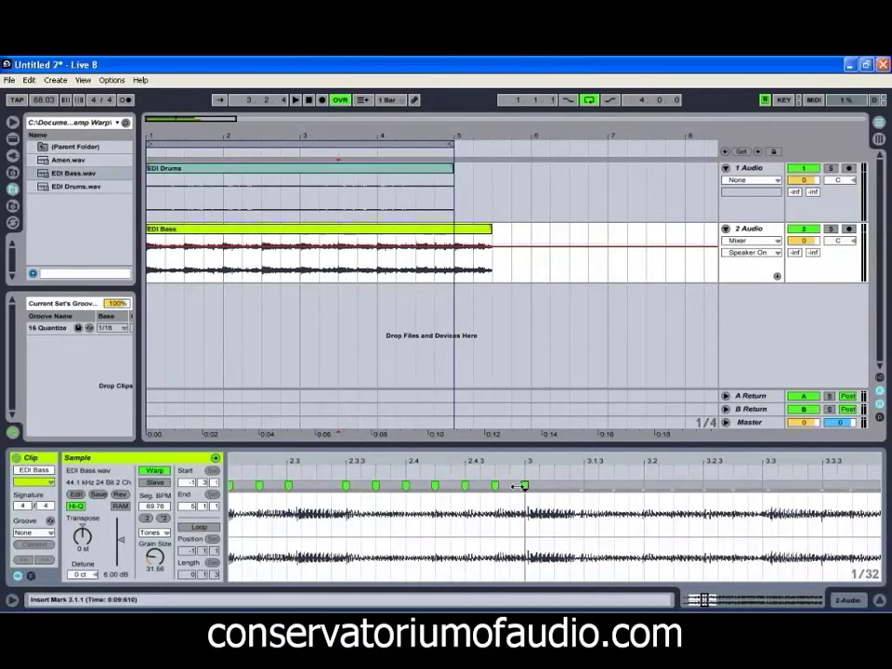
- Continue warping the EDI Bass clip with markers aligned to the sixteenth grid from 3.1.3 to 3.3.1
double_click(584, 484)
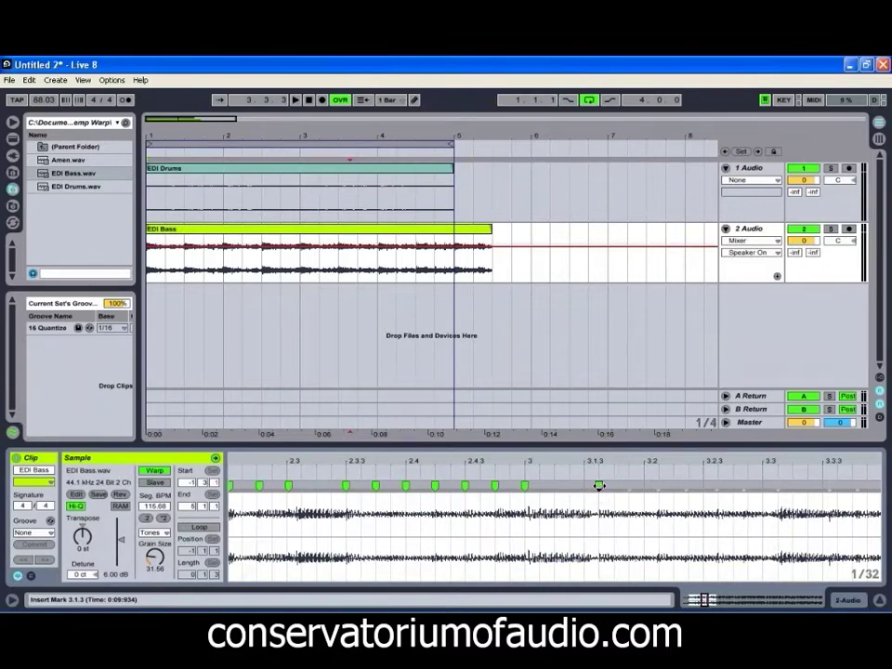
double_click(613, 485)
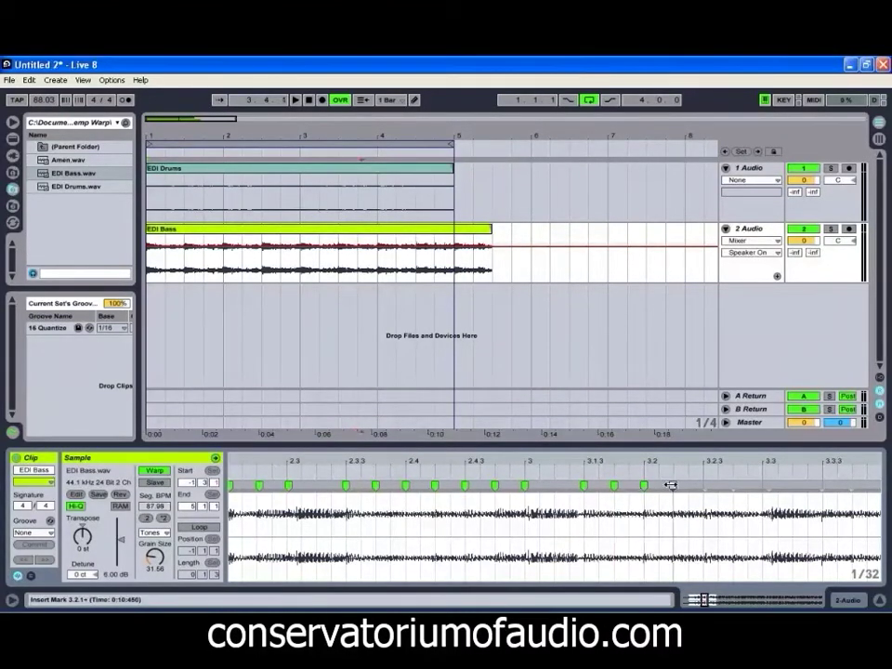
double_click(672, 485)
double_click(703, 485)
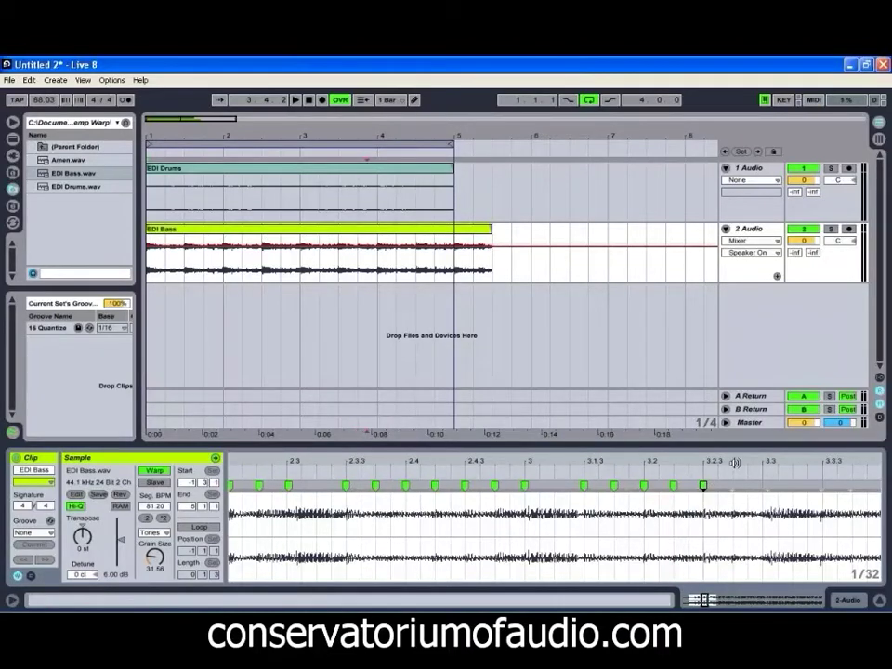
scroll(760, 461, right, 5)
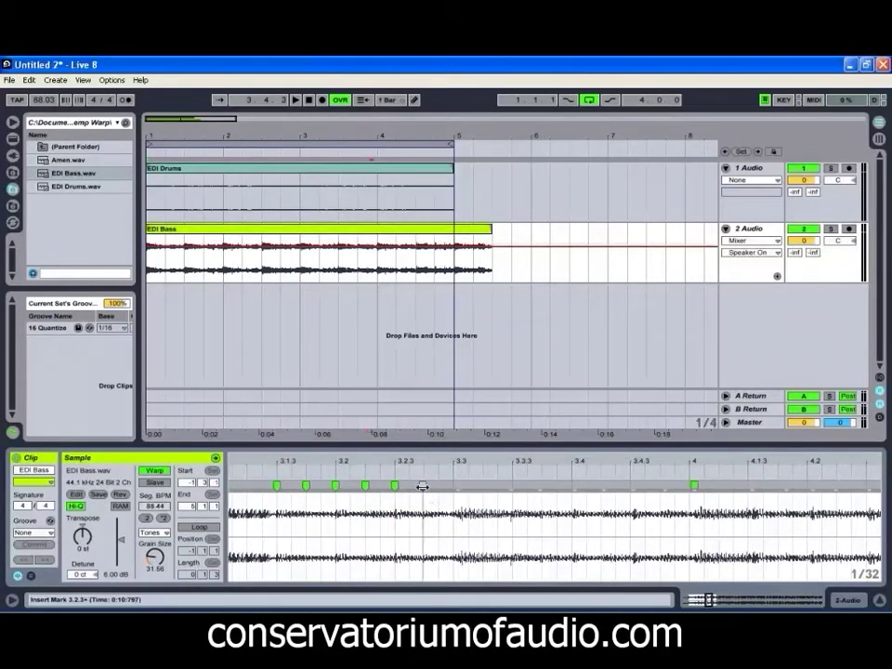
double_click(458, 485)
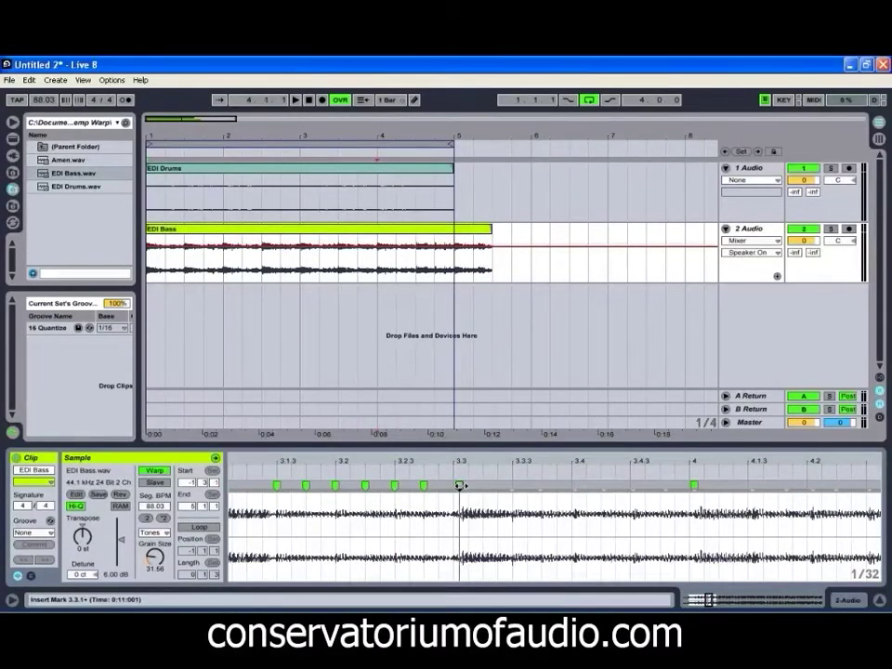
- Add warp markers to the EDI Bass notes from 3.3.3 to 4.1.1, aligned to the sixteenth grid
double_click(513, 485)
double_click(542, 485)
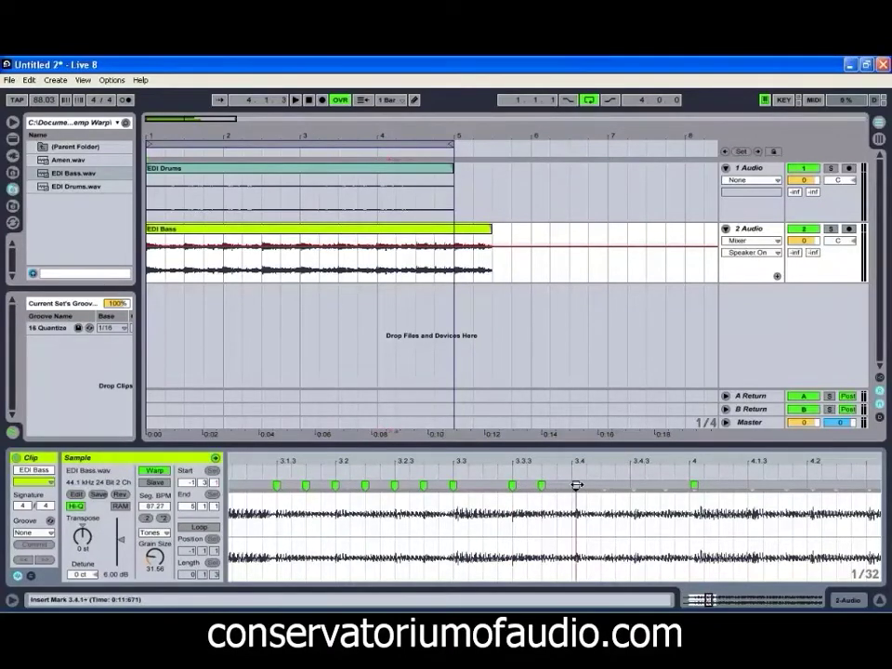
double_click(571, 485)
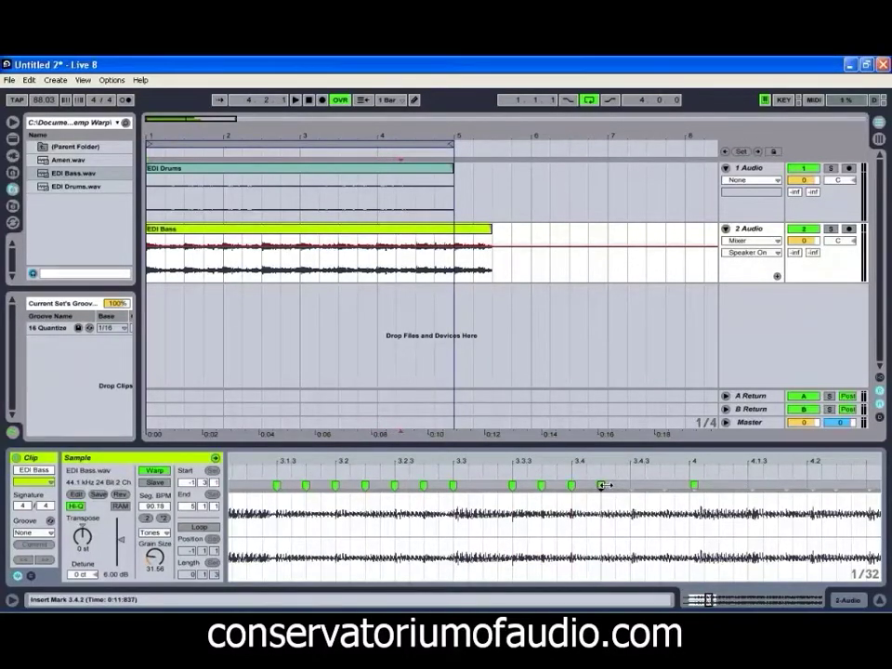
double_click(601, 485)
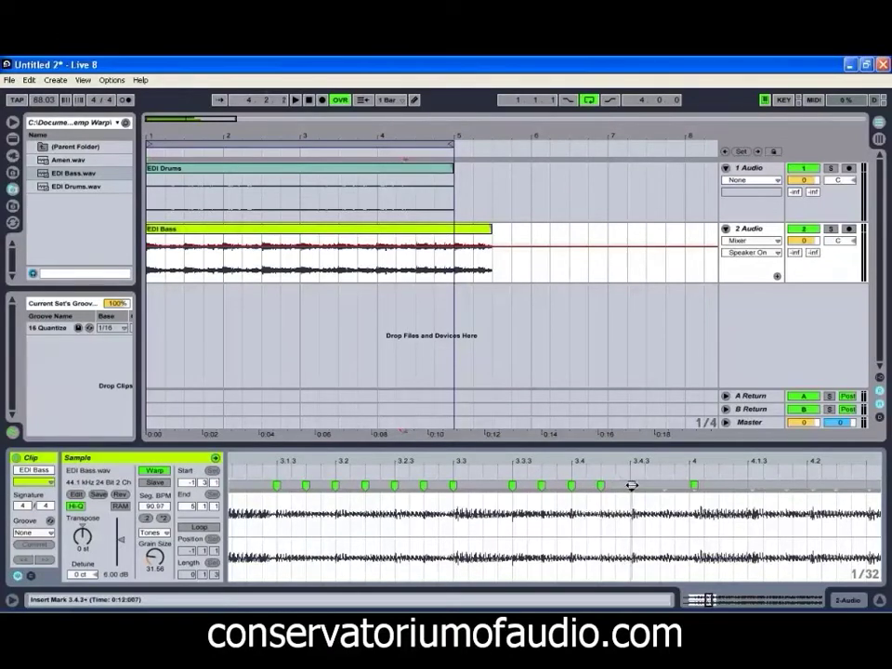
double_click(630, 485)
double_click(659, 485)
double_click(693, 484)
- Warp the EDI Bass notes from 4.1.3 to 4.3.1 onto the sixteenth grid with individual markers
scroll(730, 464, right, 3)
scroll(729, 464, right, 1)
double_click(503, 485)
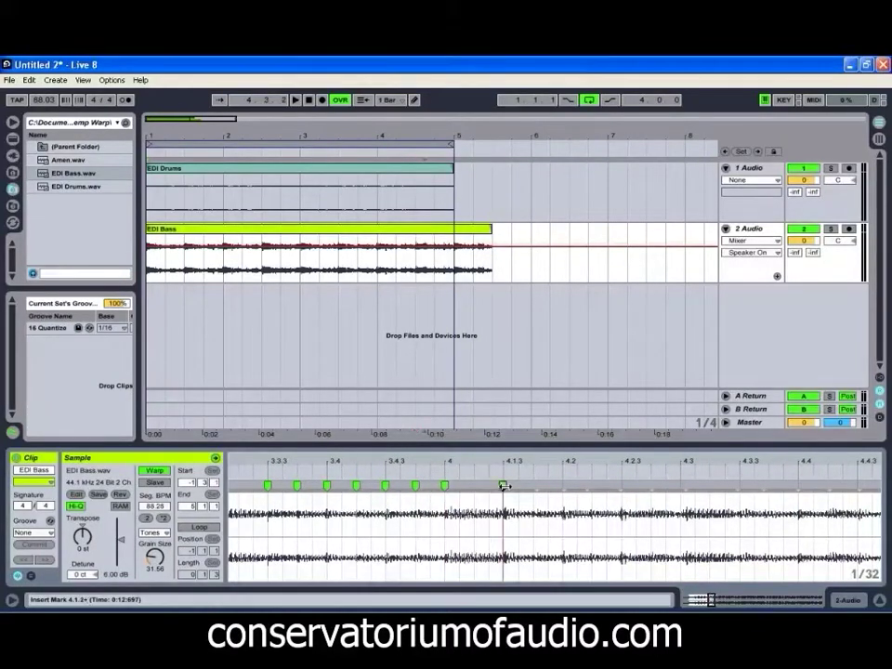
double_click(533, 485)
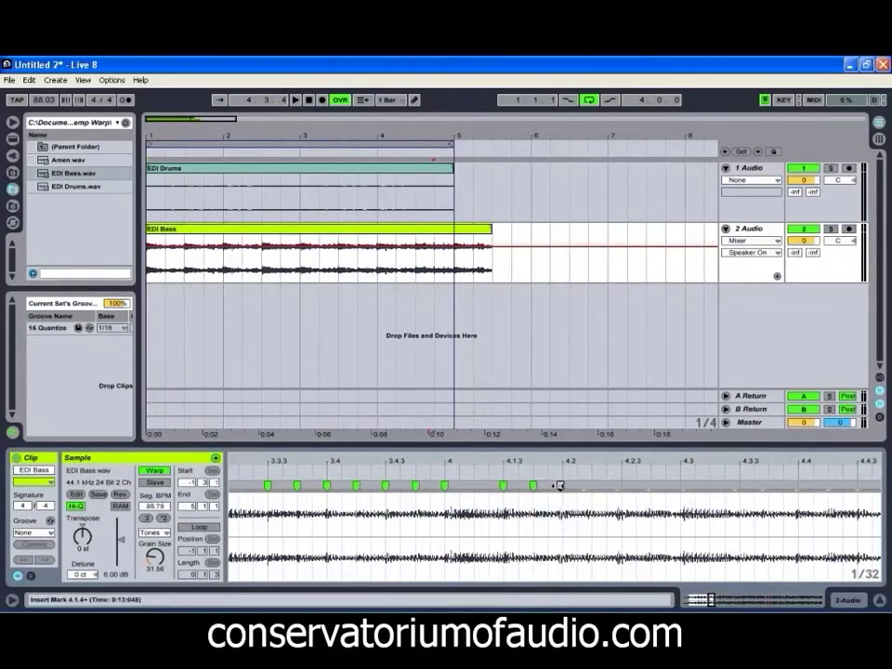
double_click(563, 485)
double_click(591, 485)
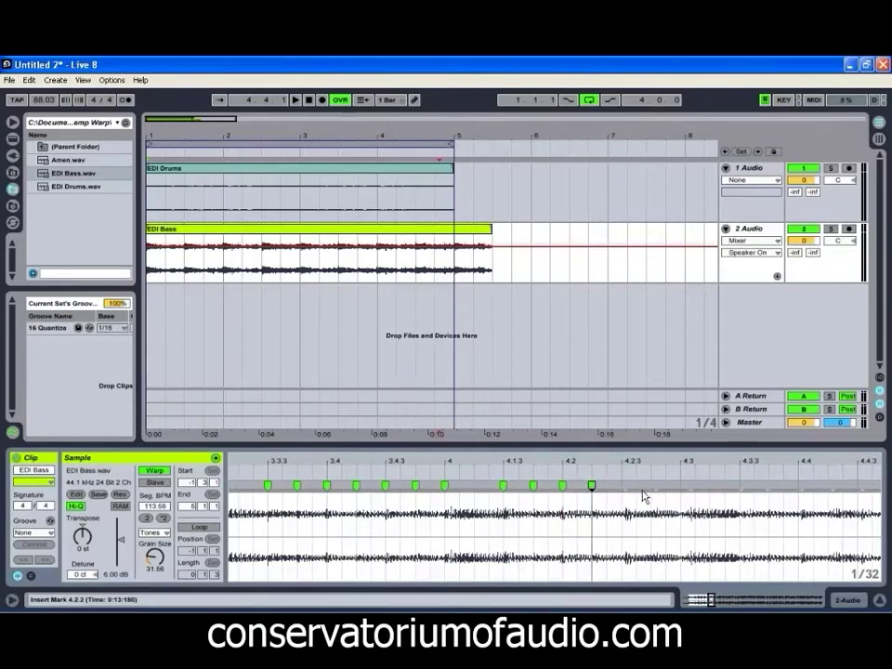
double_click(622, 485)
double_click(650, 485)
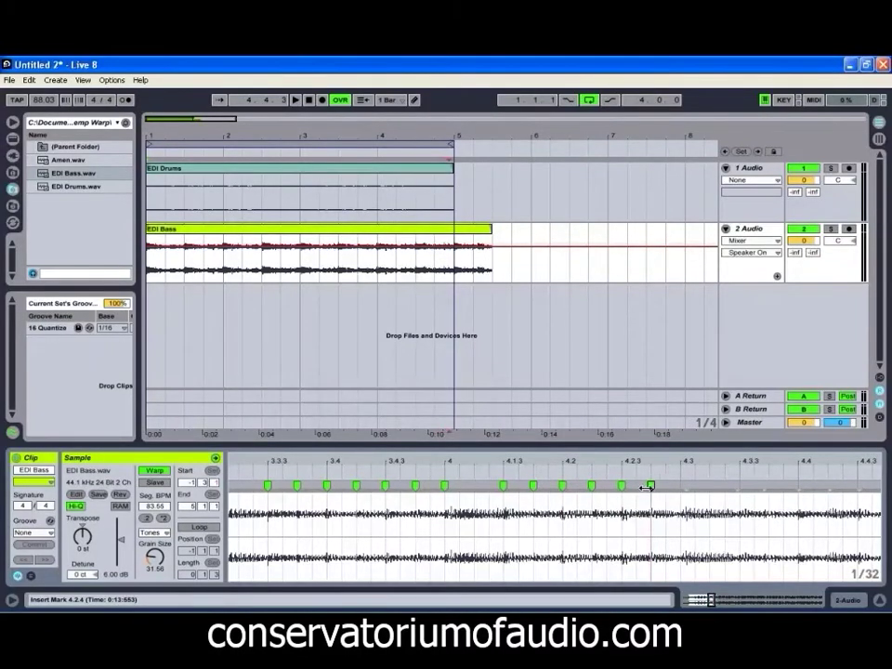
double_click(665, 485)
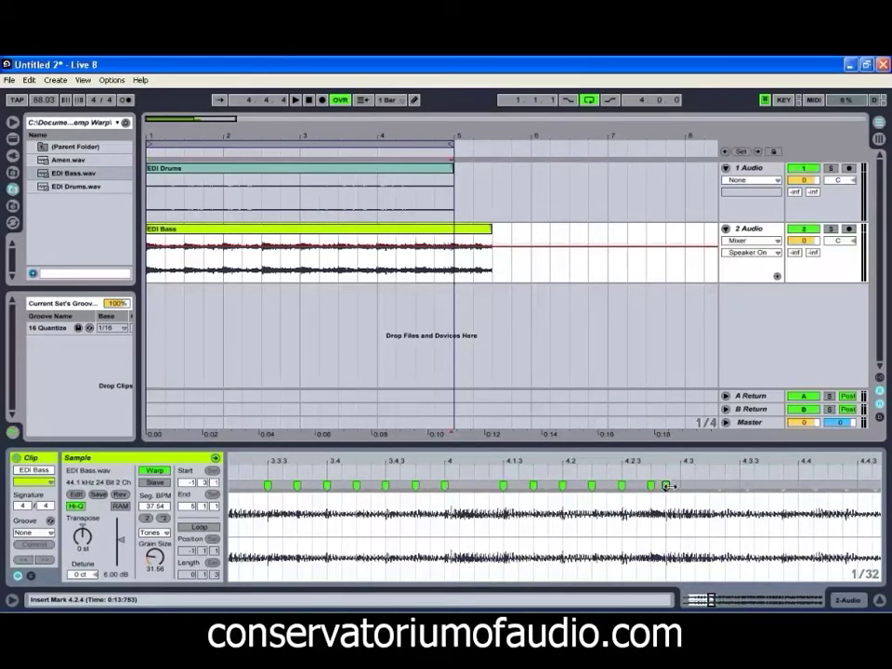
drag(668, 485, 681, 485)
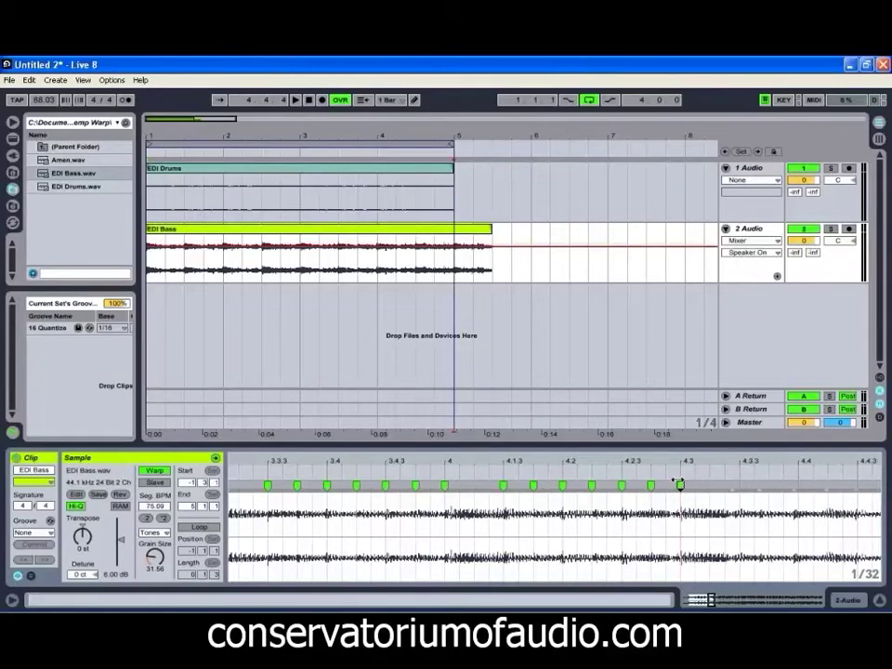
- Set the remaining EDI Bass warp markers on the sixteenth grid from 4.3.3 to the clip end at 5.1.1
double_click(738, 485)
double_click(768, 485)
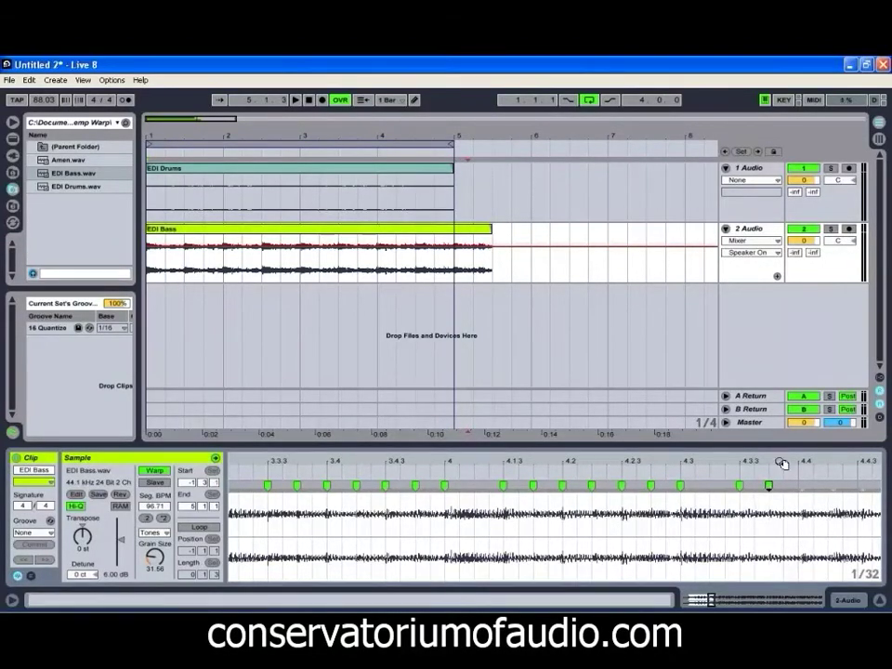
scroll(514, 517, right, 5)
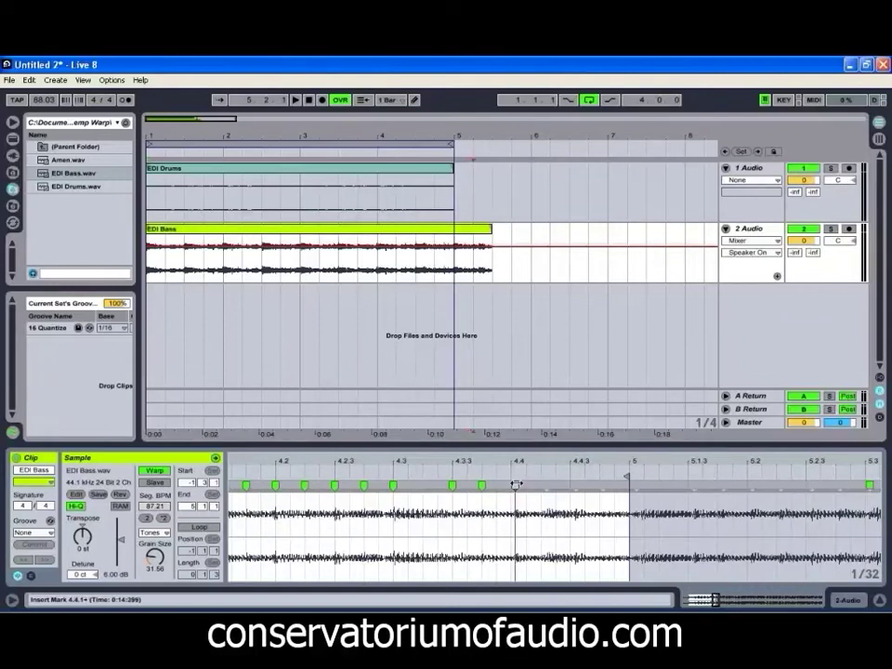
double_click(511, 485)
double_click(541, 485)
double_click(570, 485)
double_click(599, 485)
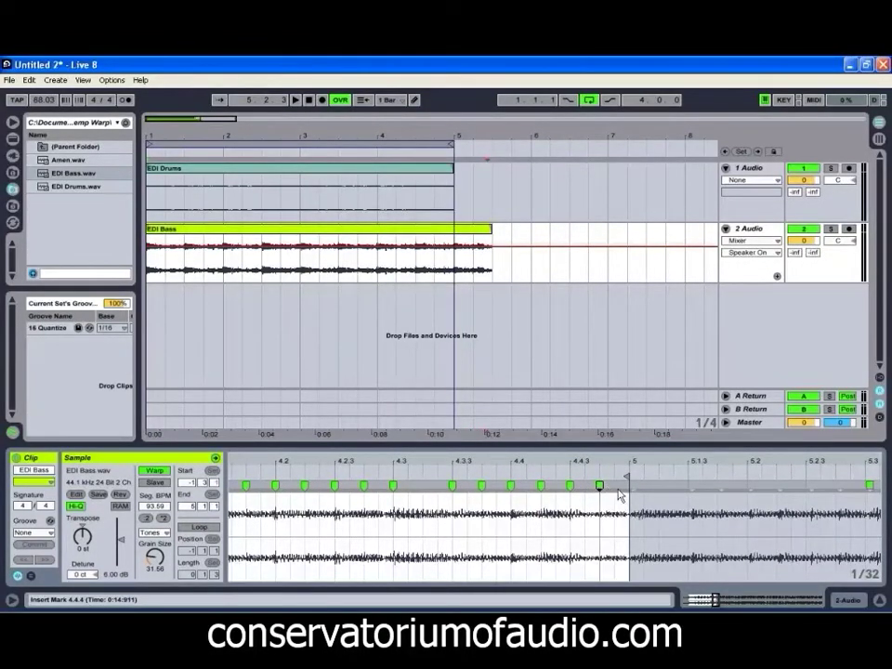
double_click(633, 485)
- Play back the warped loop and trim the EDI Bass clip in the arrangement to end at bar 5
click(477, 249)
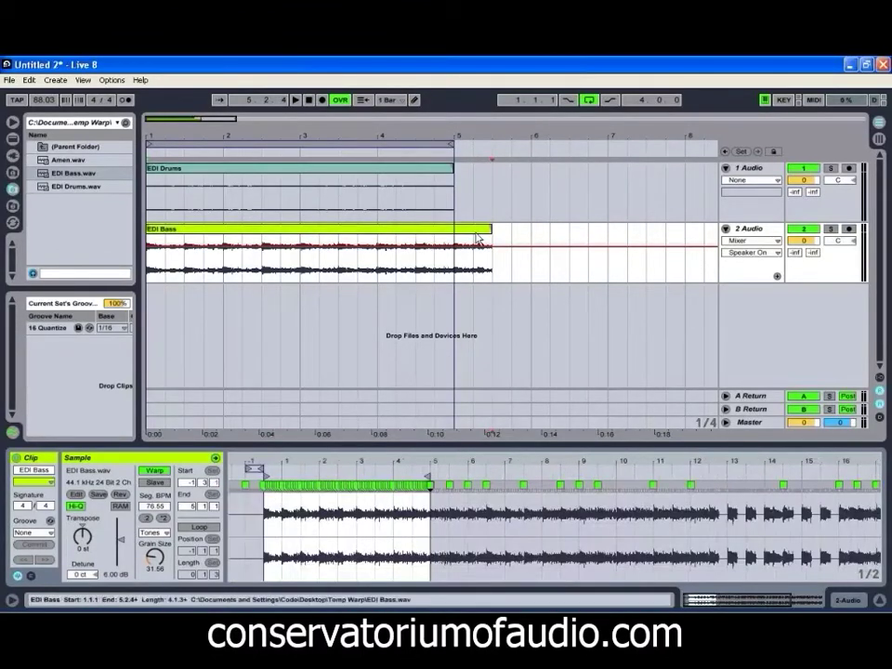
key(space)
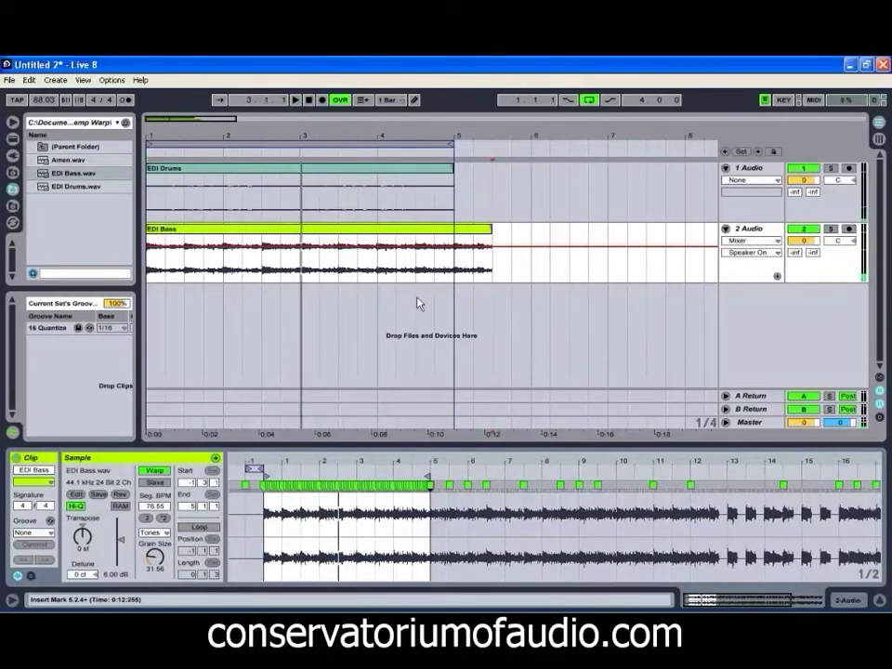
drag(491, 237, 454, 236)
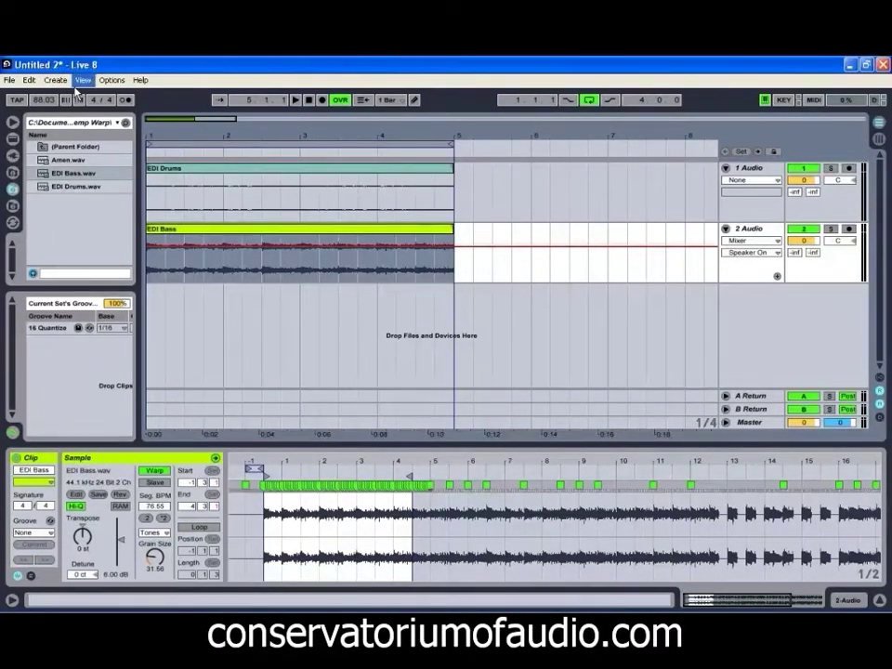
- Set the EDI Bass clip's 1.1.1 position at the warp marker where the clip starts
drag(298, 462, 289, 463)
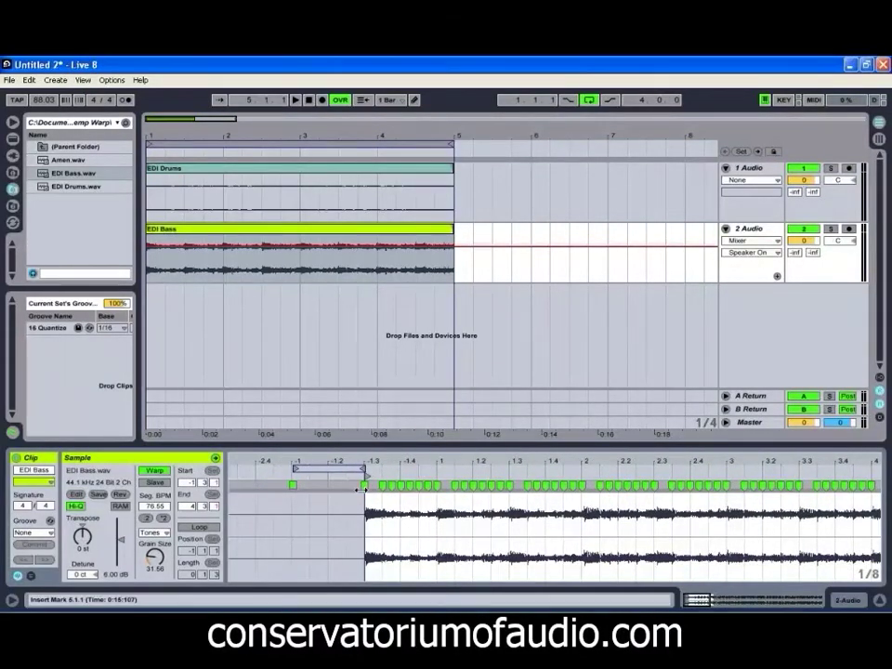
right_click(365, 484)
click(409, 313)
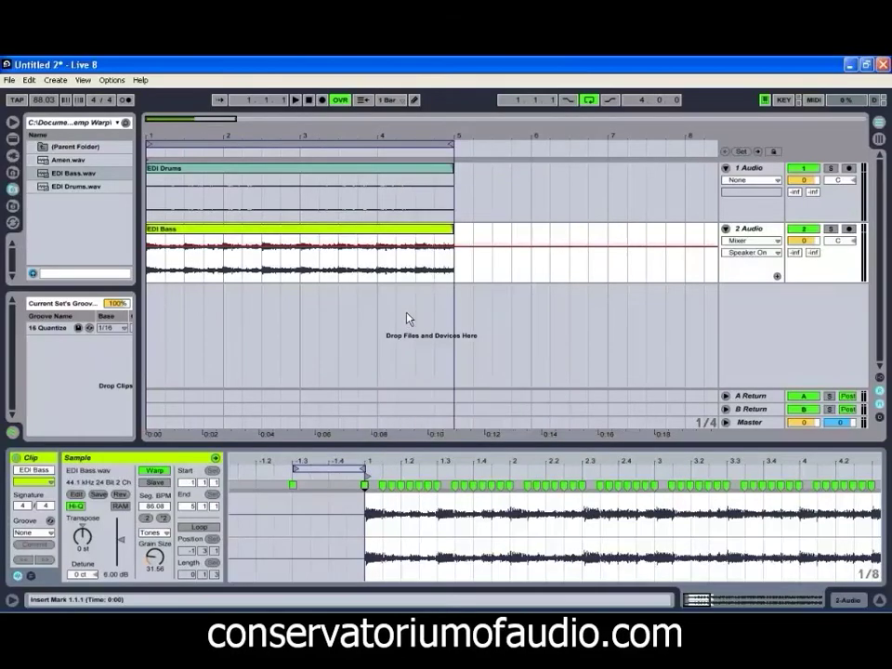
drag(428, 456, 427, 456)
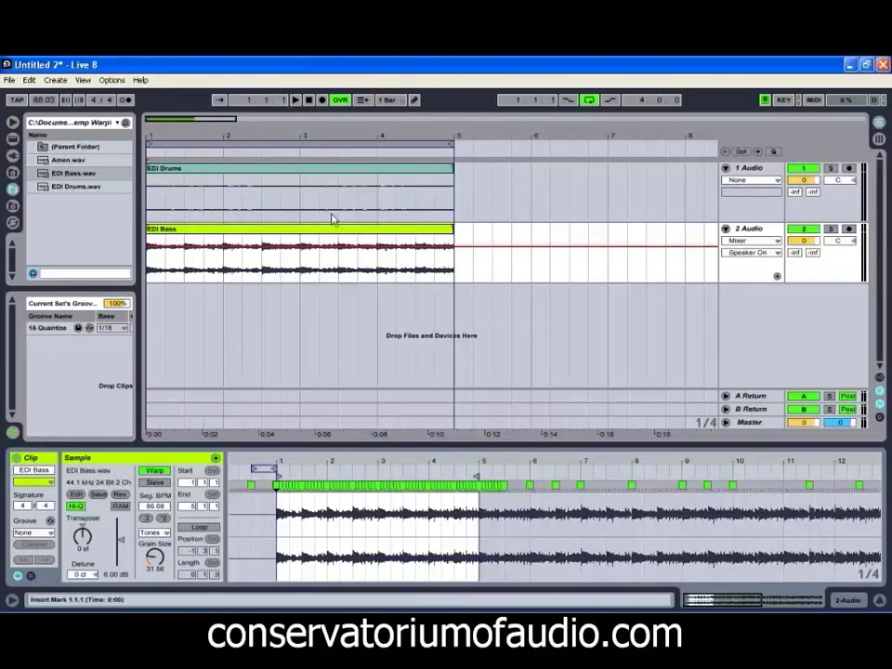
- Raise the EDI Drums clip's gain to 18.3 dB, balancing it against the bass during playback
click(569, 199)
click(332, 171)
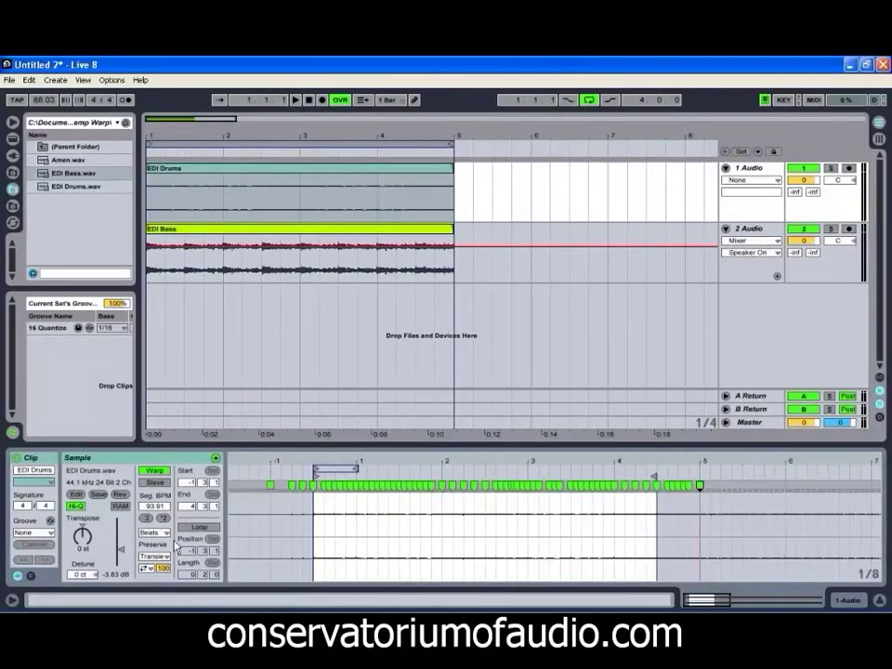
scroll(108, 555, up, 10)
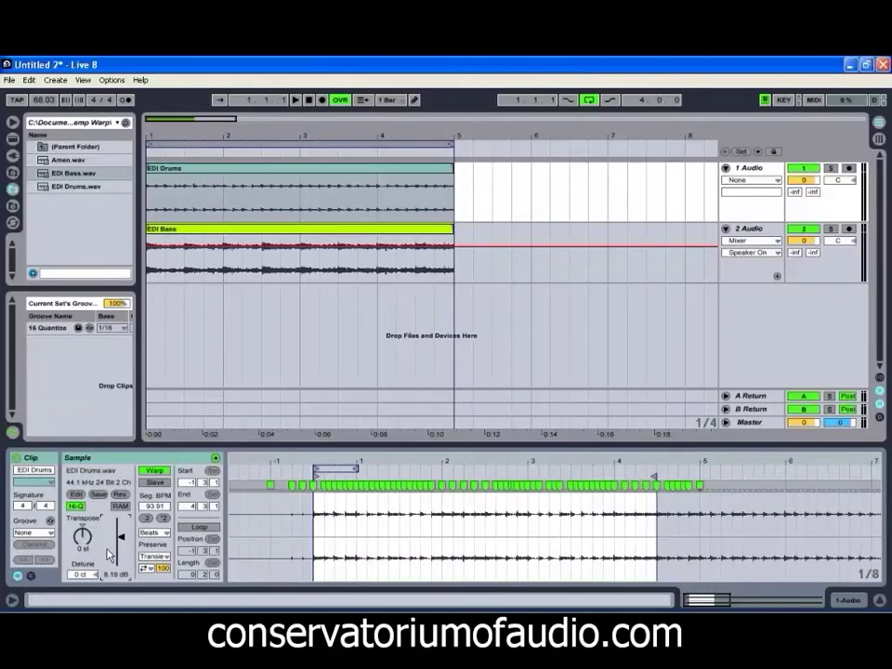
scroll(107, 555, up, 2)
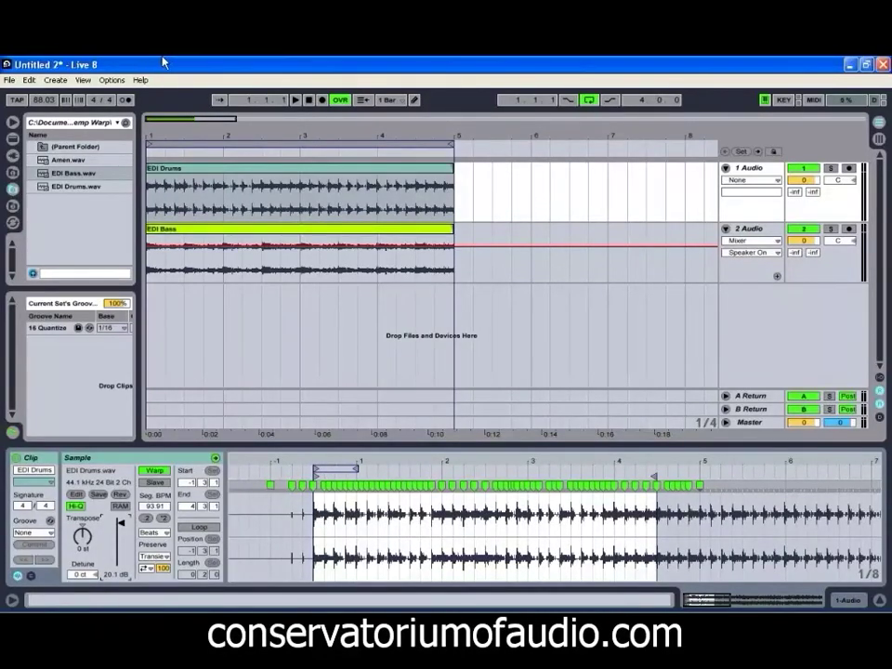
click(294, 103)
scroll(121, 530, down, 1)
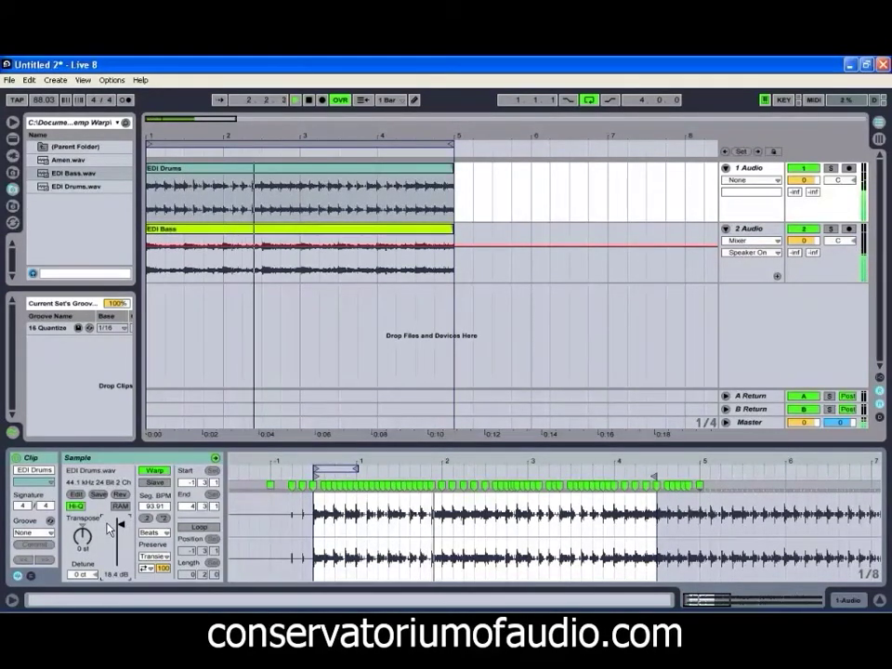
drag(121, 527, 124, 529)
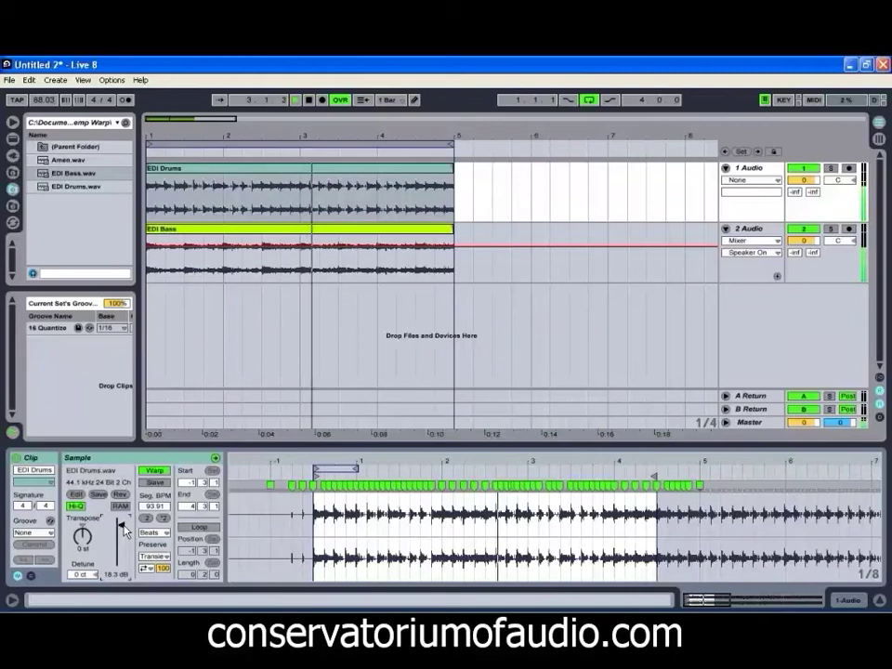